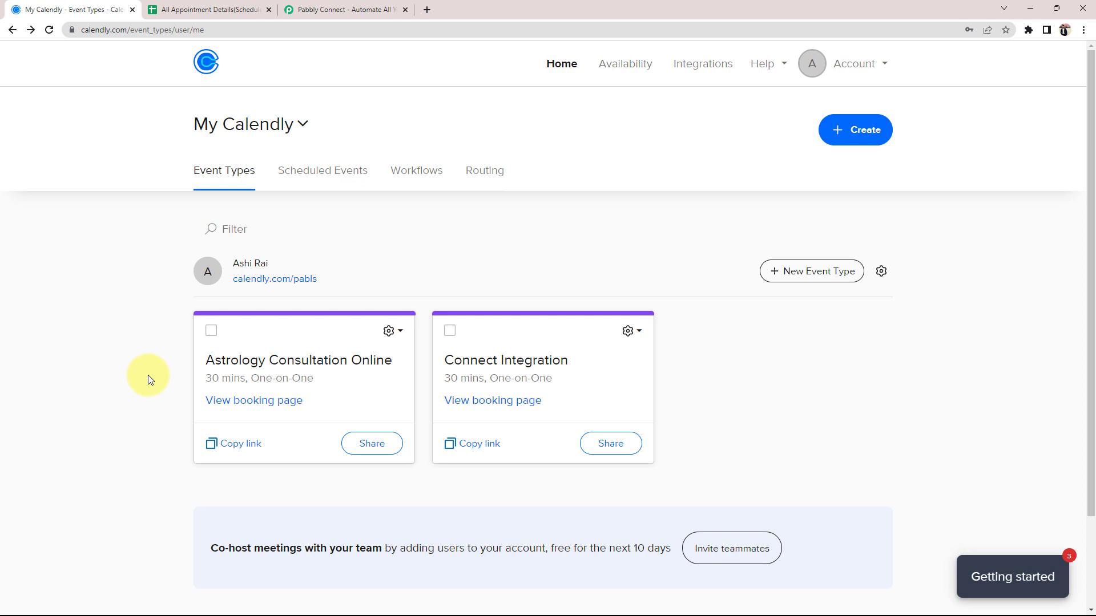
Step: Look over the appointment details spreadsheet, the Calendly event types and the Pabbly Connect home page
left_click(227, 9)
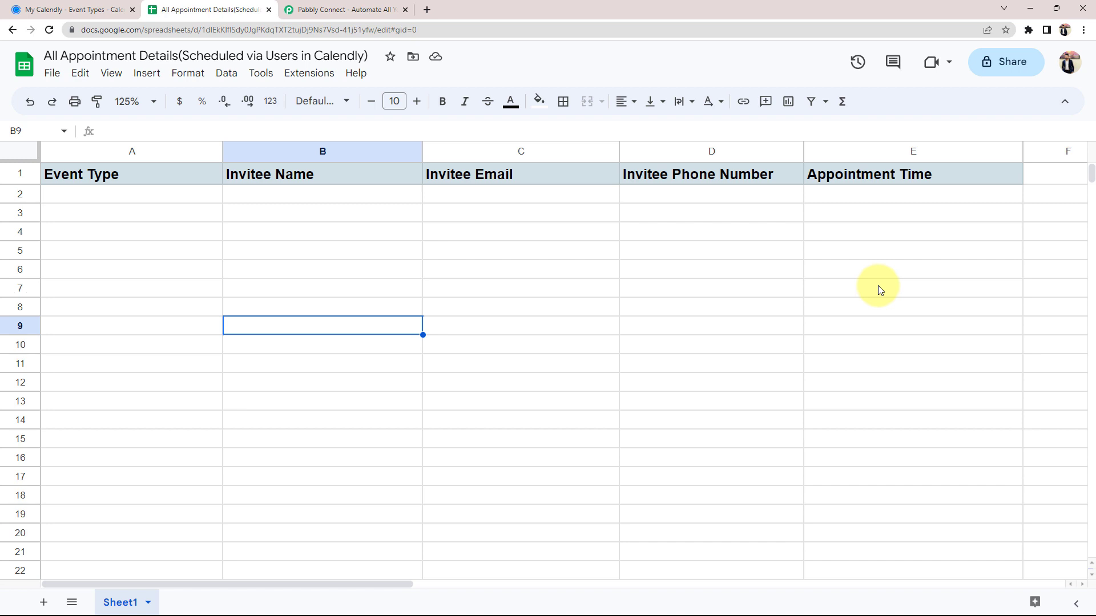
left_click(74, 9)
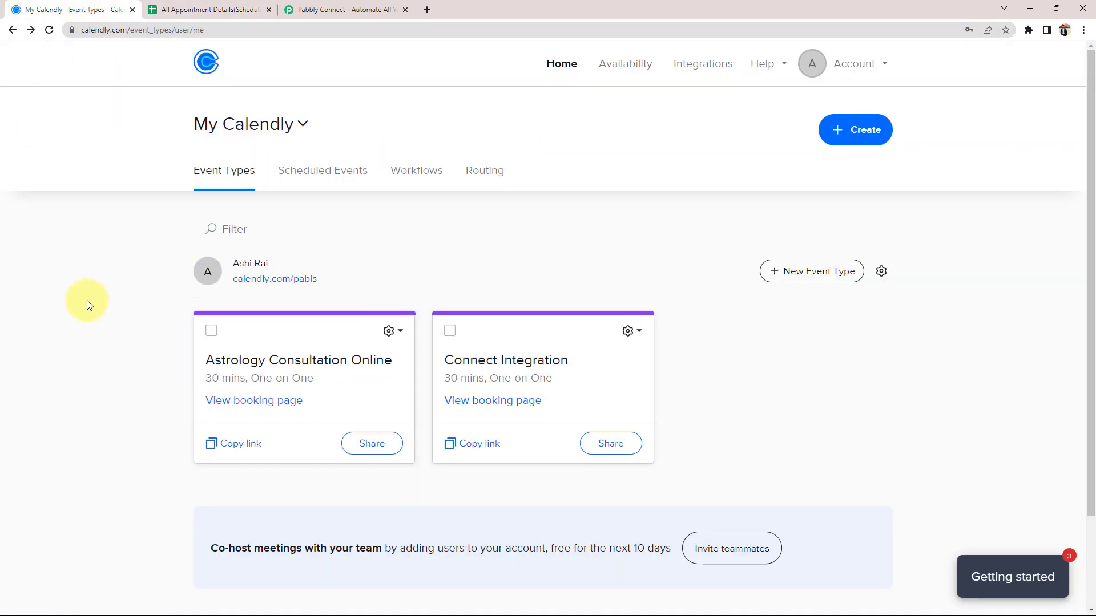
left_click(354, 9)
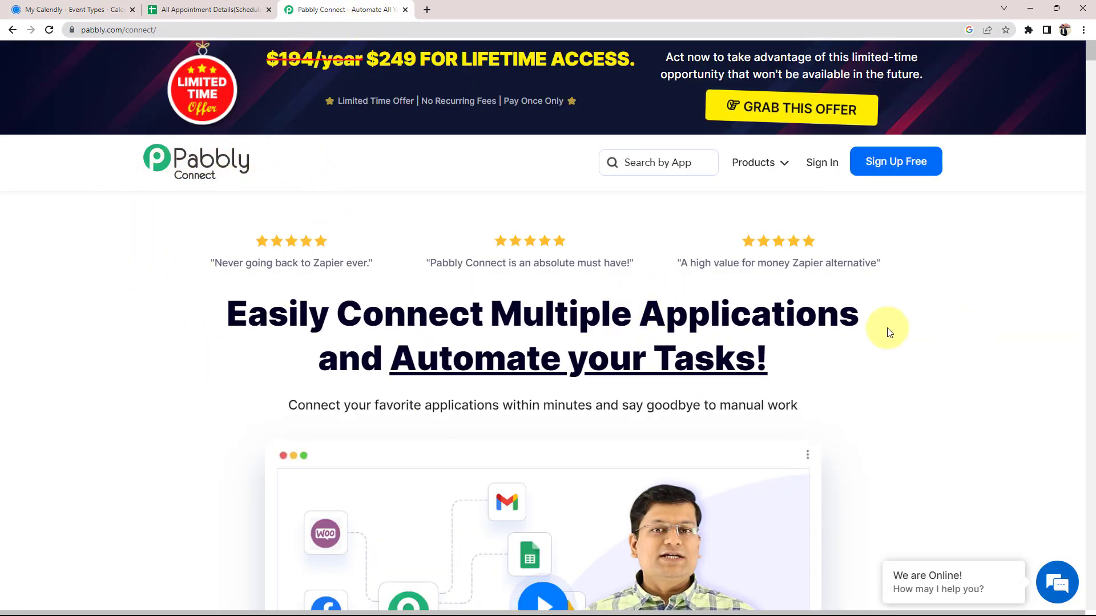
Step: Go to the Pabbly account's All Apps page and access Pabbly Connect from there
left_click_drag(485, 313, 888, 323)
left_click(912, 397)
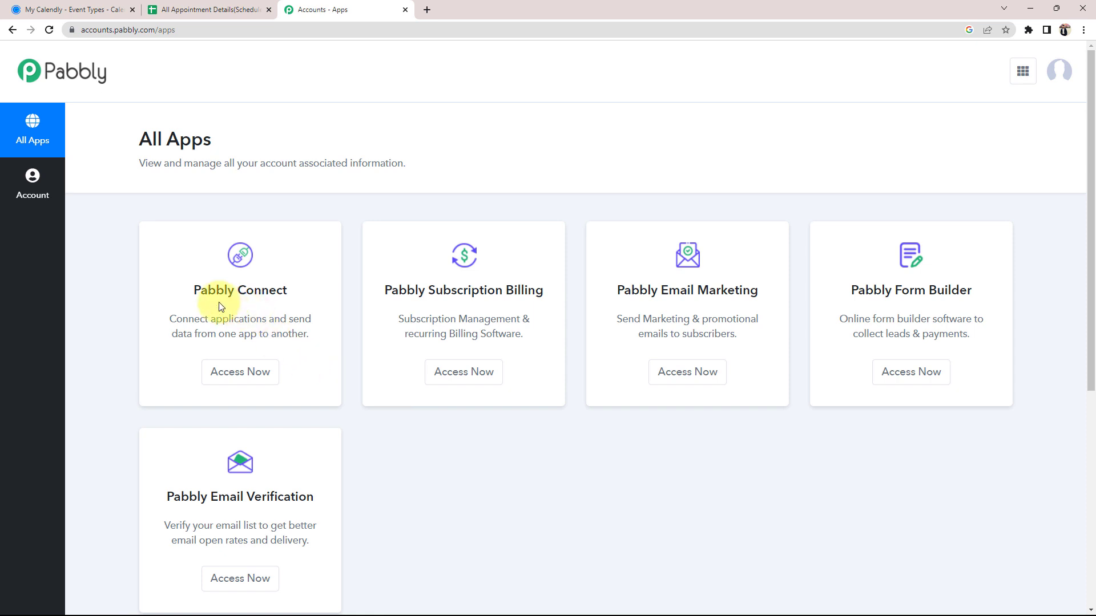
left_click_drag(192, 290, 301, 293)
left_click(304, 279)
left_click(227, 371)
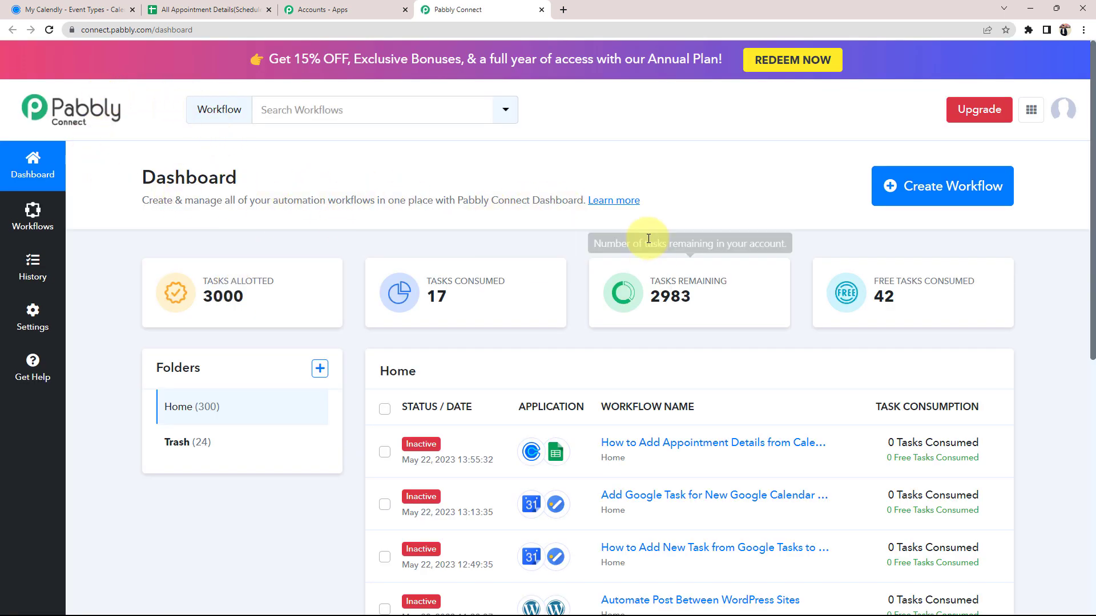
Step: Create a workflow named "Add Appointment Details from Calendly to Google Sheets" and collapse its trigger section
left_click(925, 189)
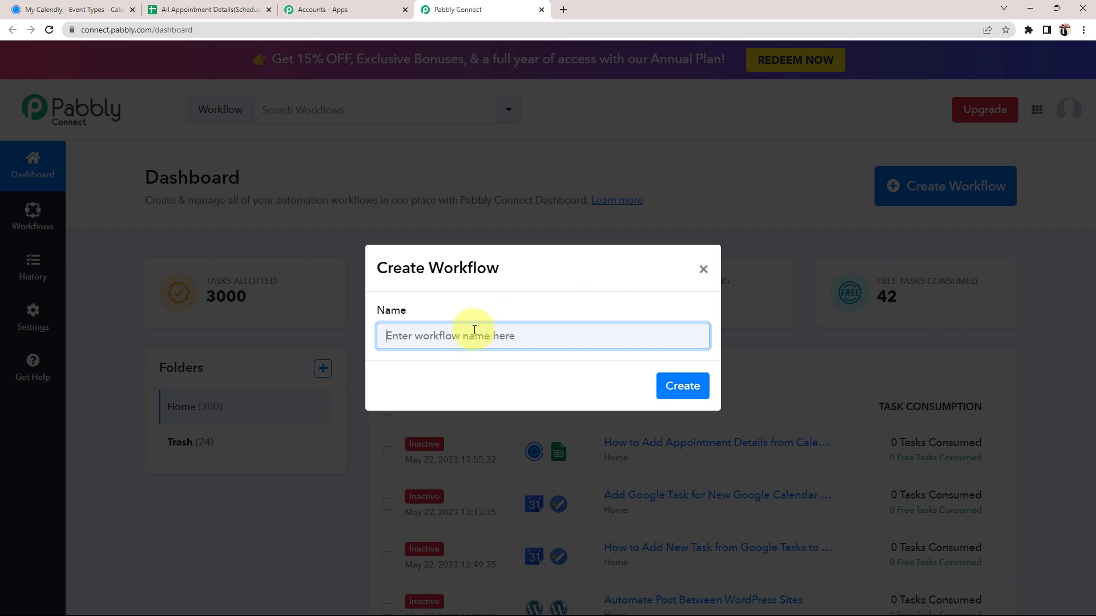
type("Add Appointment Details from Calendly to Google Sheets")
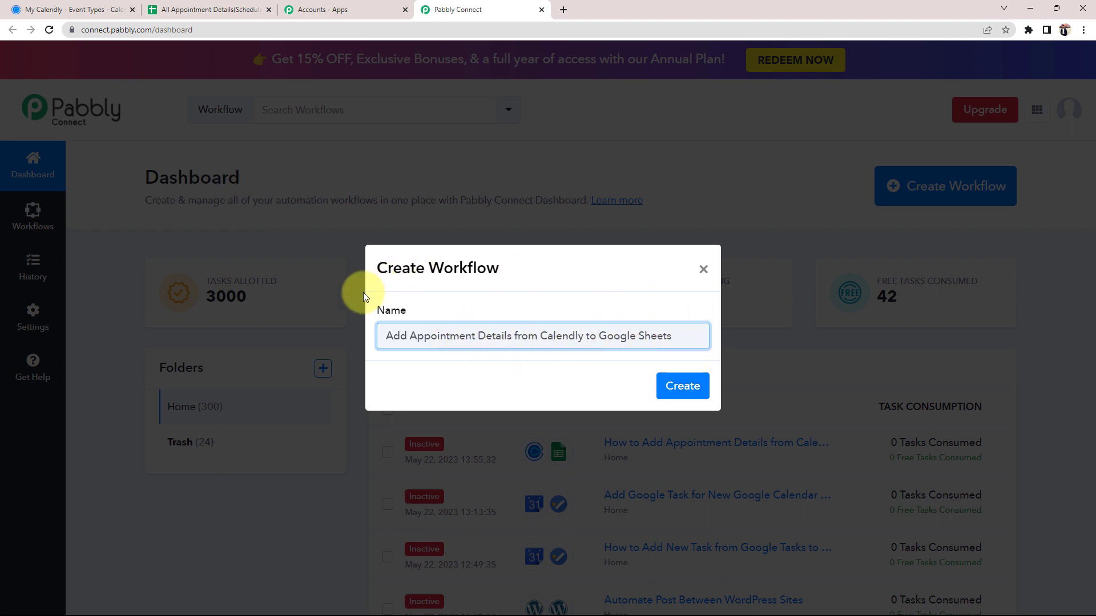
left_click(683, 387)
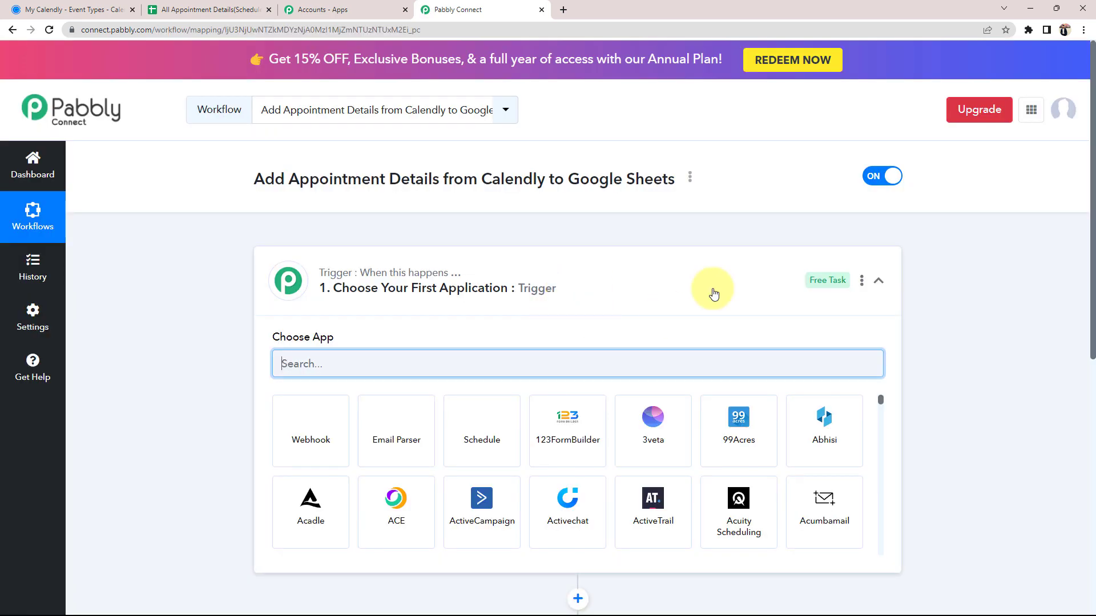
left_click(710, 288)
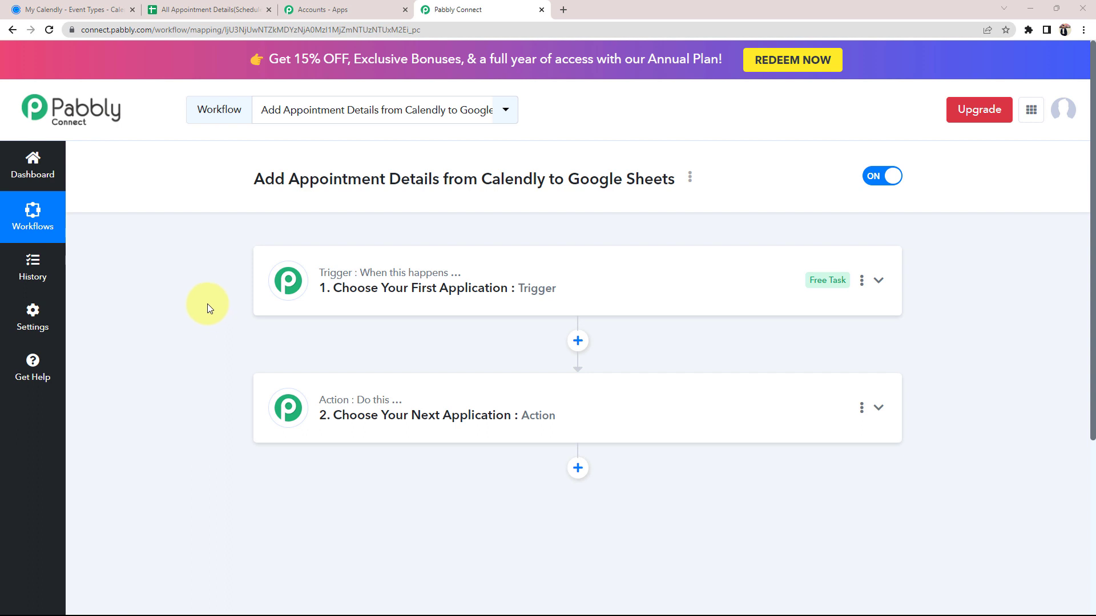
Step: Review the Calendly event types and the spreadsheet's column headers, and return to the Pabbly Connect workflow
left_click(74, 10)
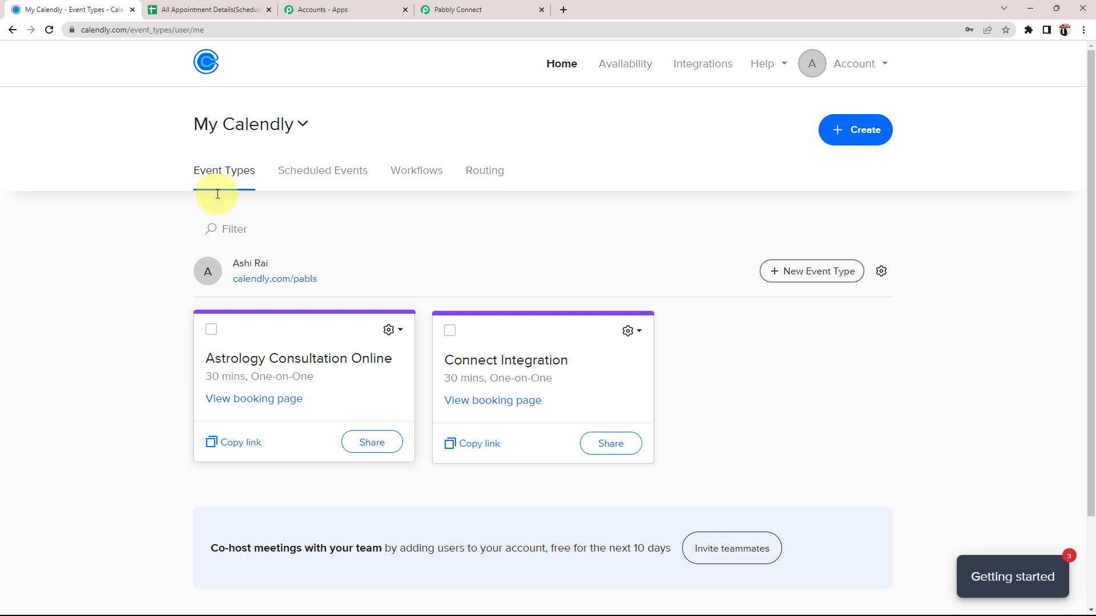
key("ctrl+Tab")
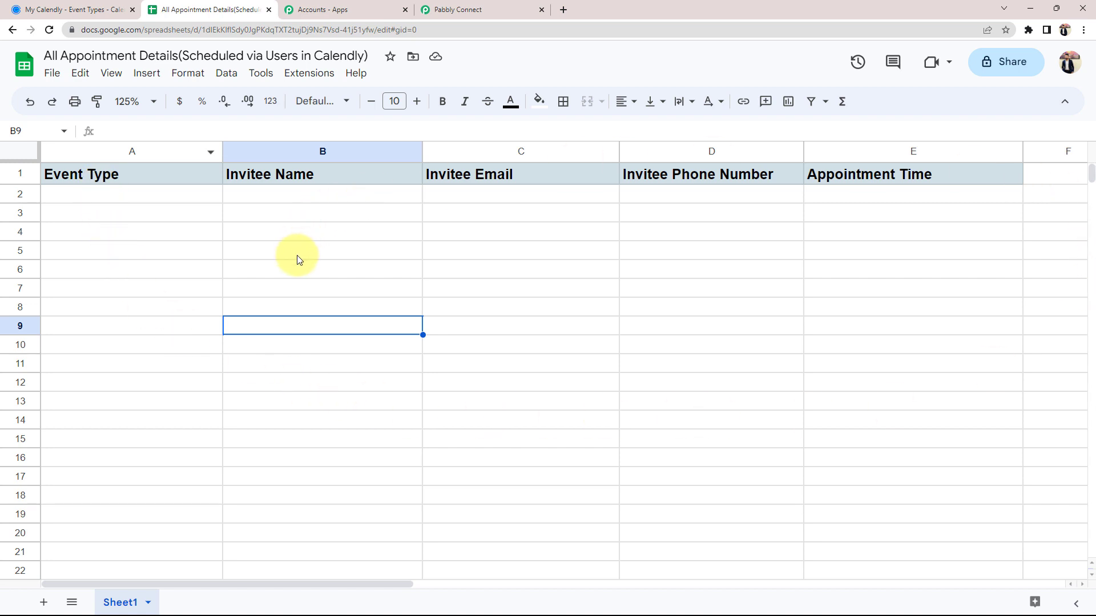
left_click(81, 10)
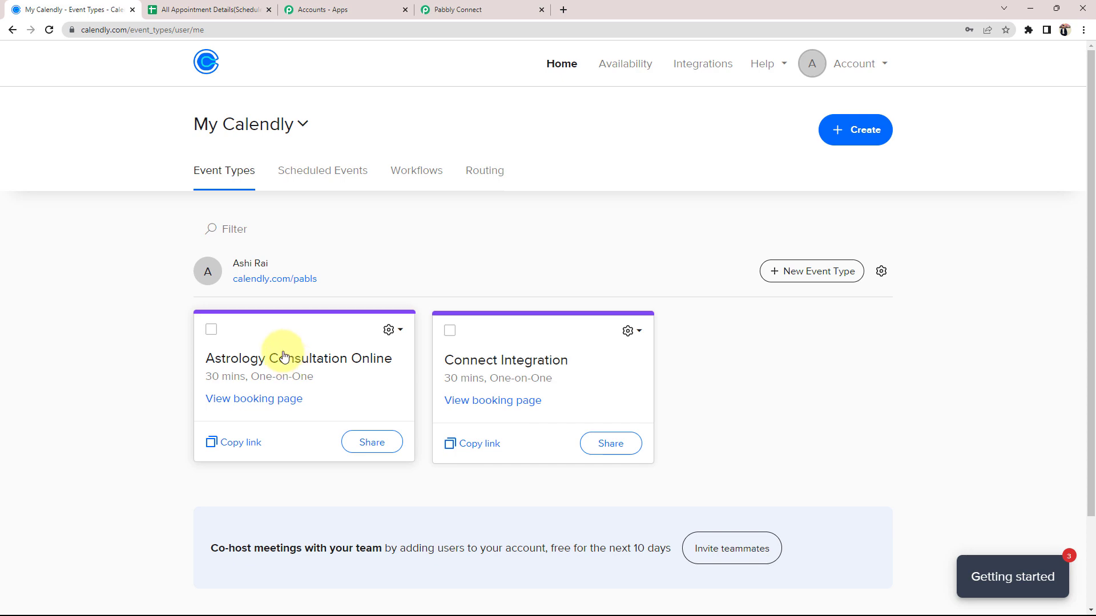
left_click(204, 10)
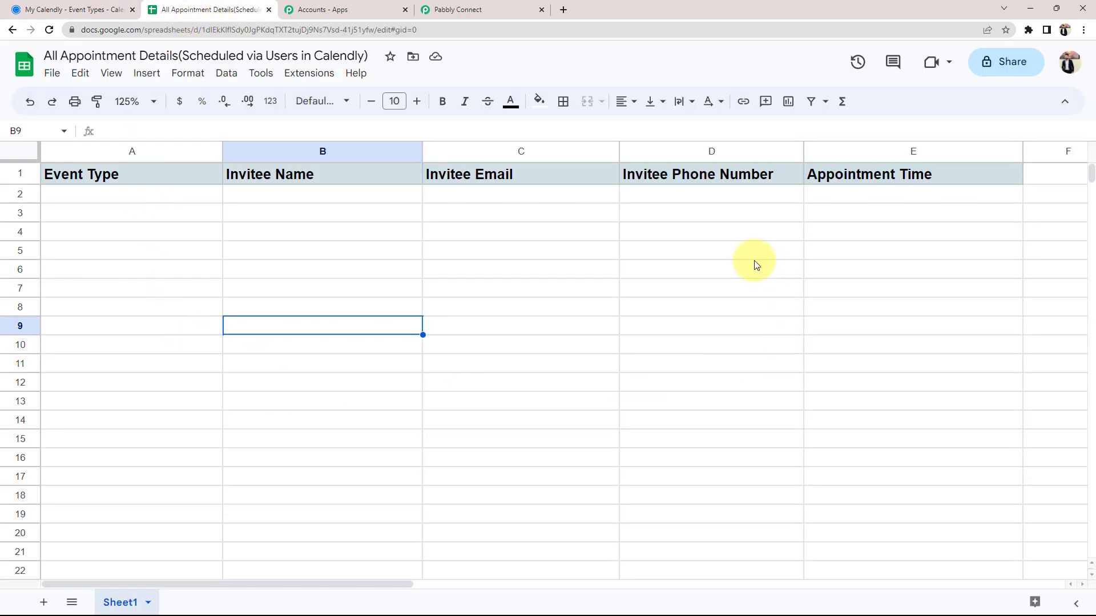
left_click(448, 9)
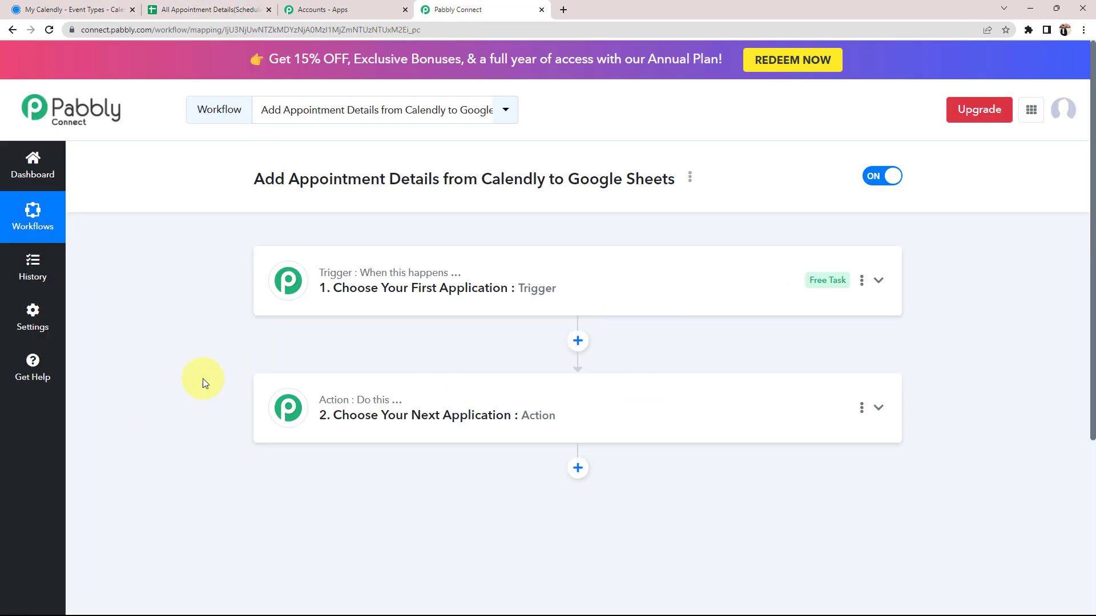
Step: Set the workflow's trigger app to Calendly with the trigger event Invitee Created (Organization)
left_click(368, 294)
left_click(330, 359)
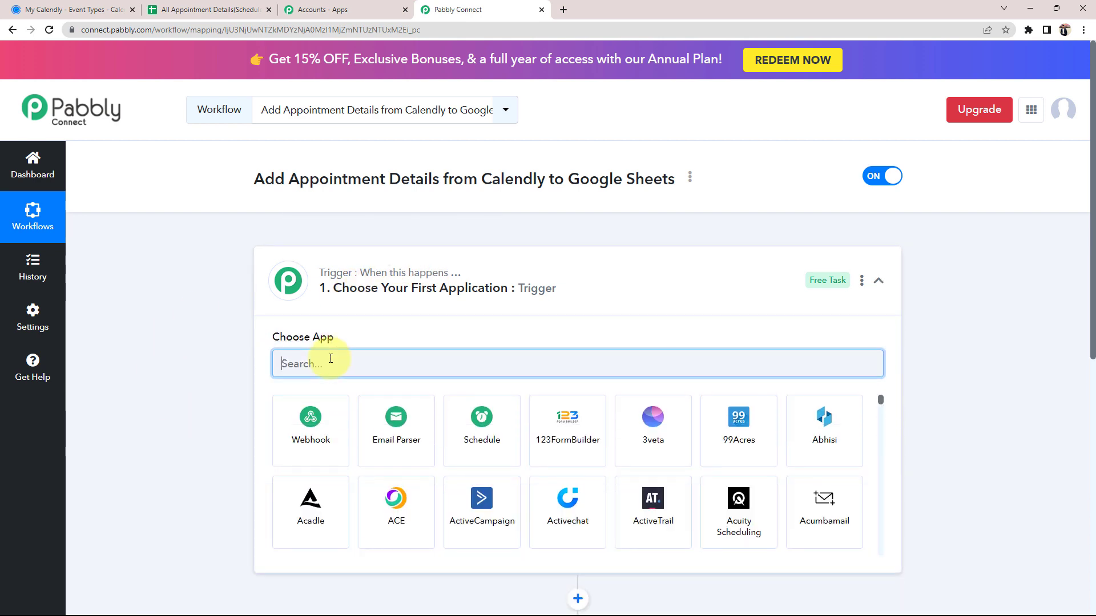
left_click(318, 359)
type("cale")
left_click(397, 421)
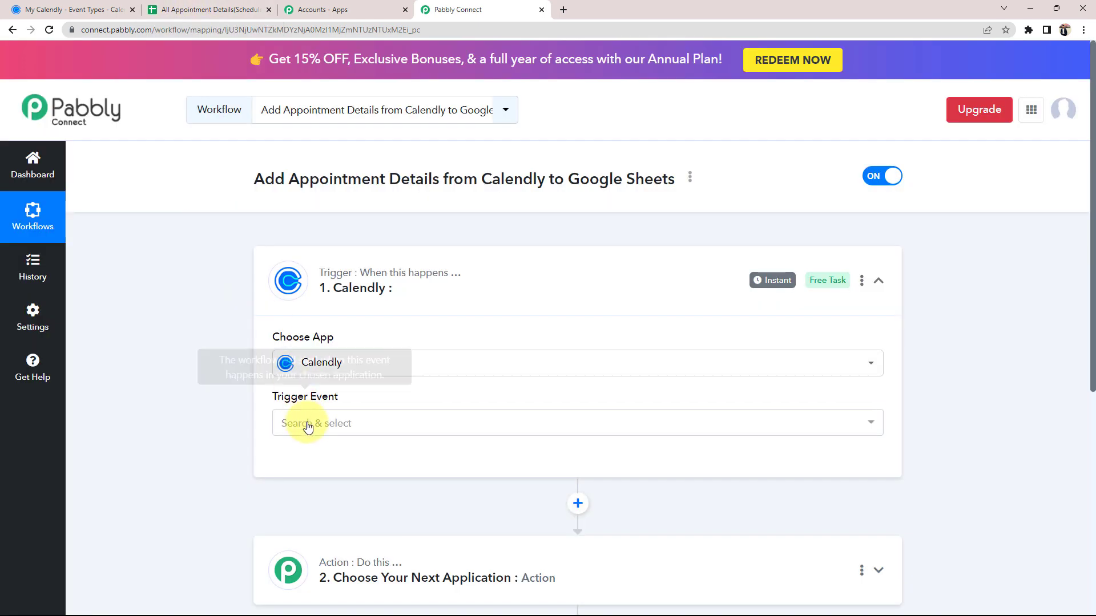
left_click(308, 427)
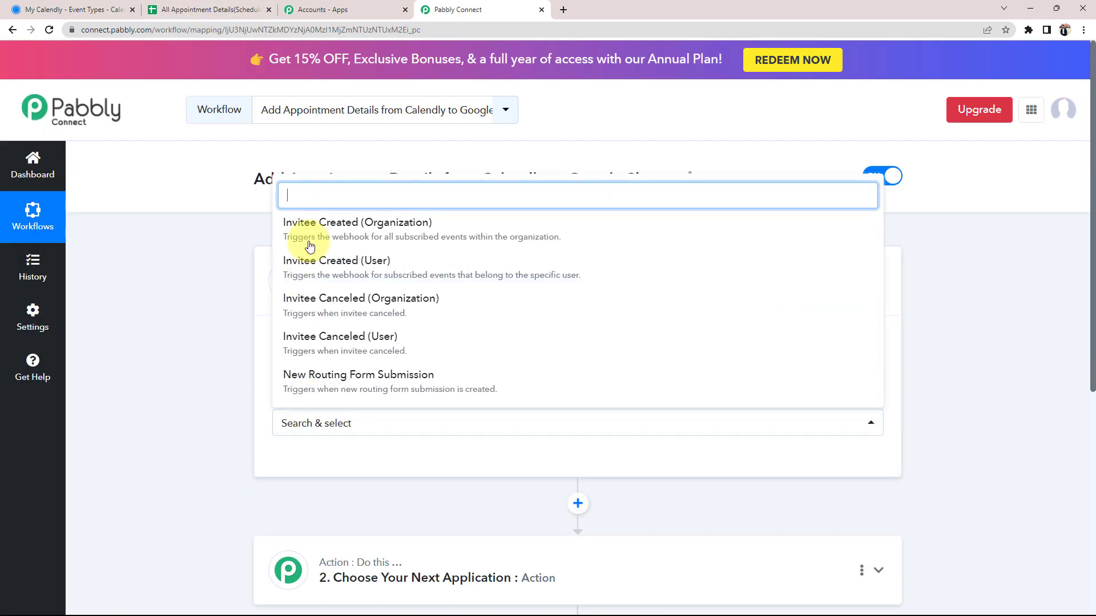
left_click(346, 228)
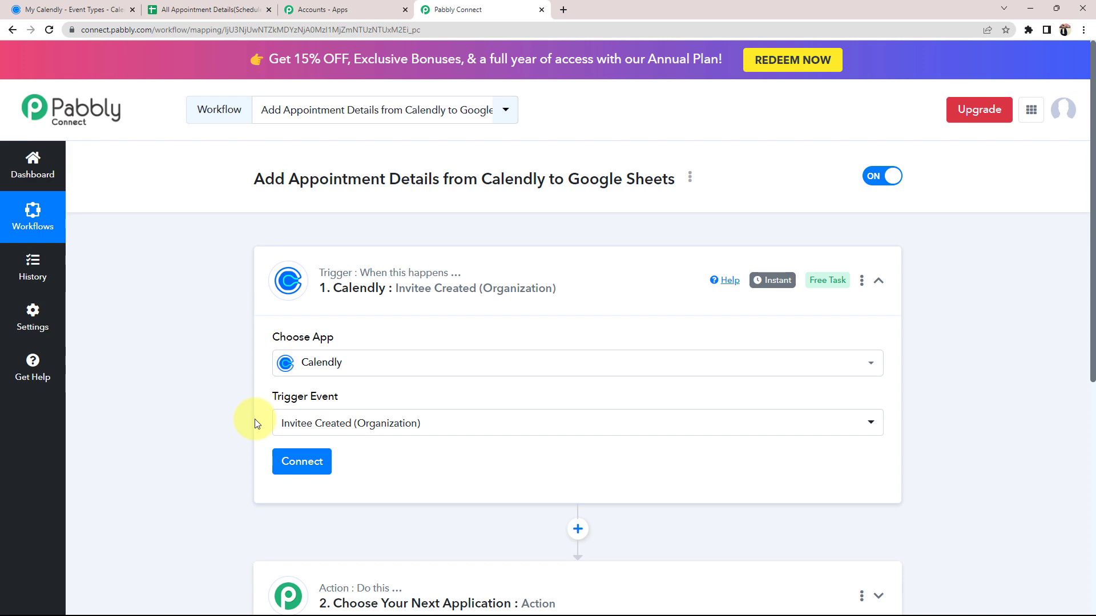
Step: Connect the Calendly account to the trigger by adding a new connection
left_click(288, 459)
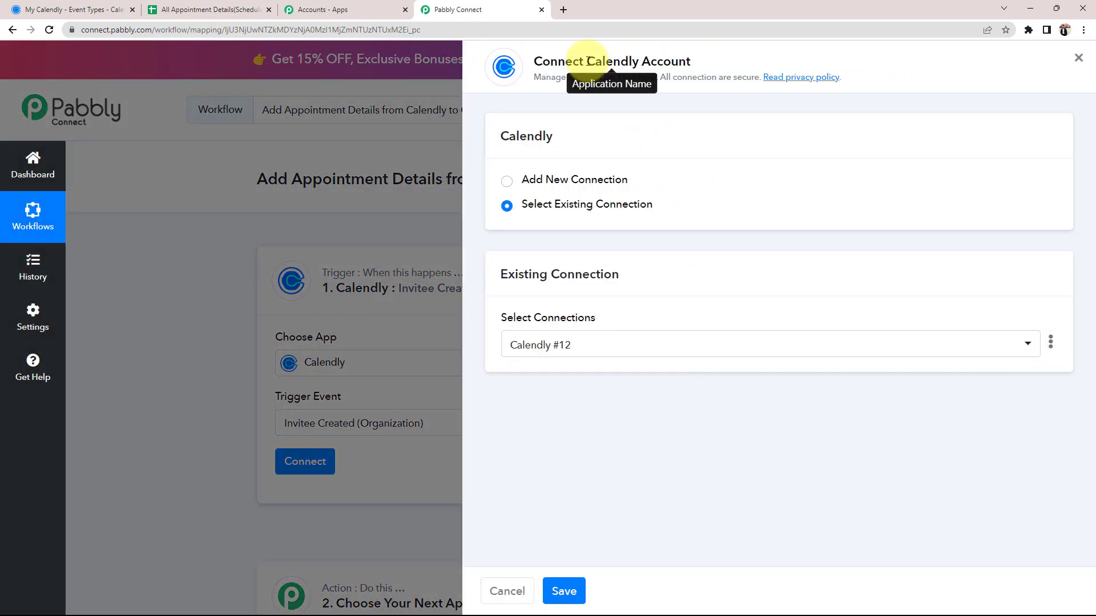
left_click_drag(587, 61, 721, 54)
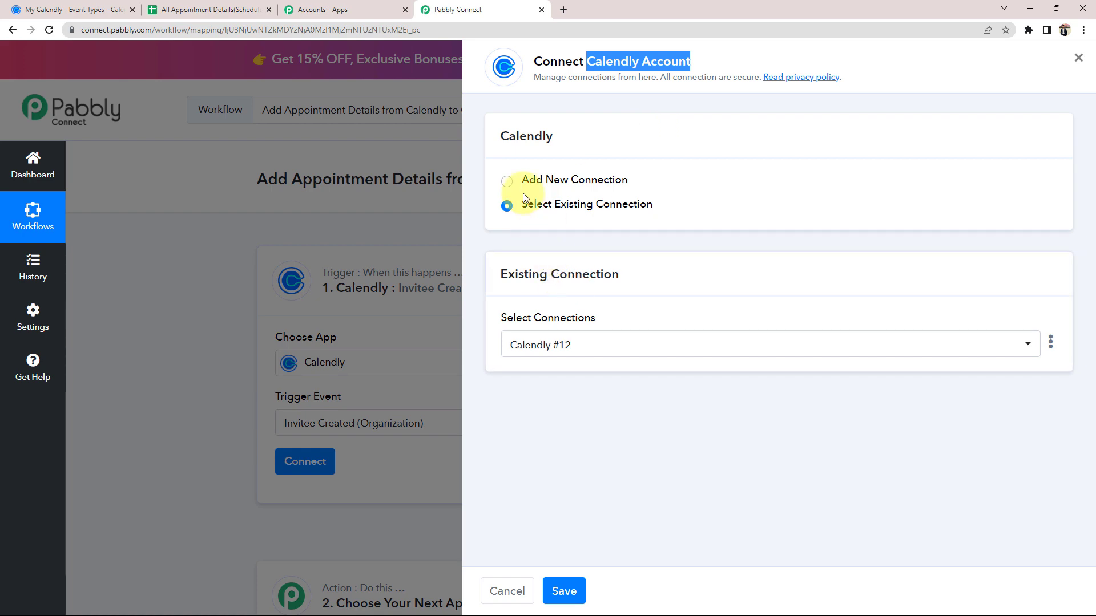
left_click(507, 183)
left_click(574, 329)
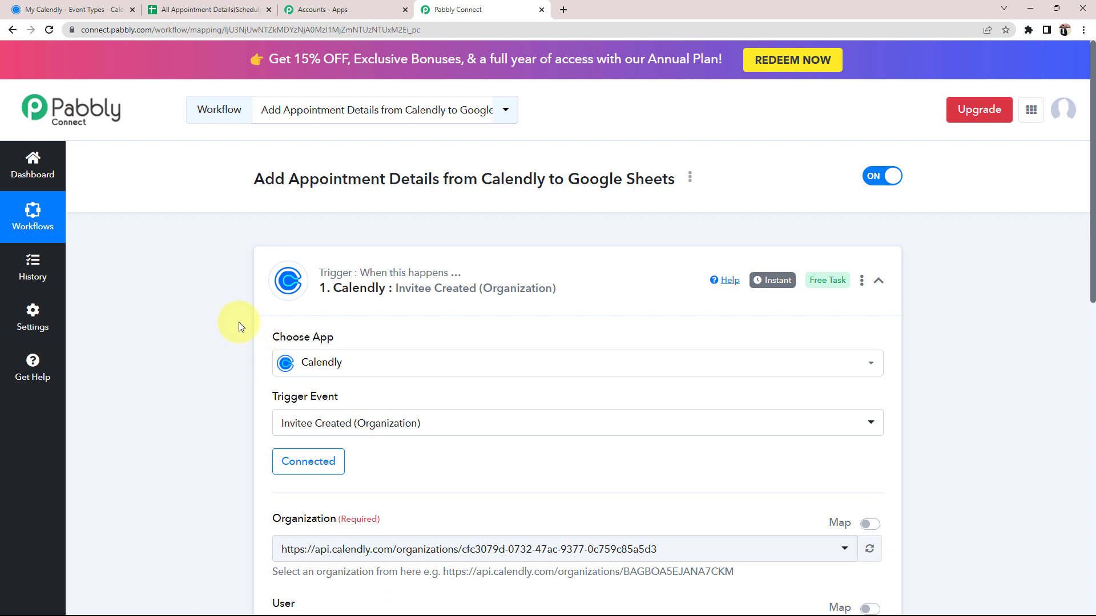
Step: Select the Calendly organization and the account user for the trigger
scroll(235, 331, "down", 3)
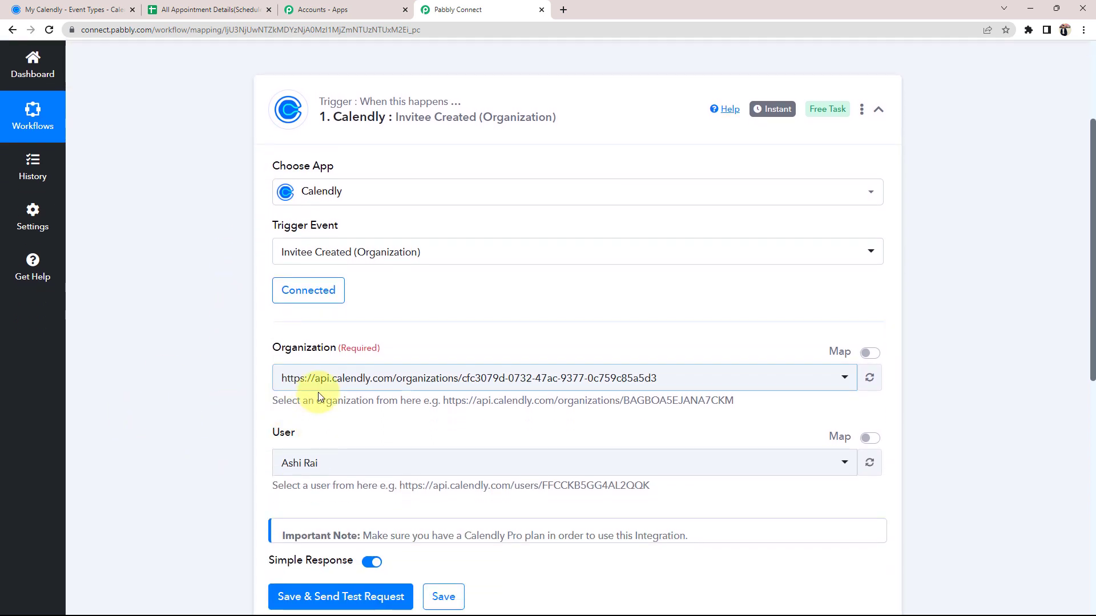
scroll(242, 408, "down", 1)
scroll(306, 379, "down", 1)
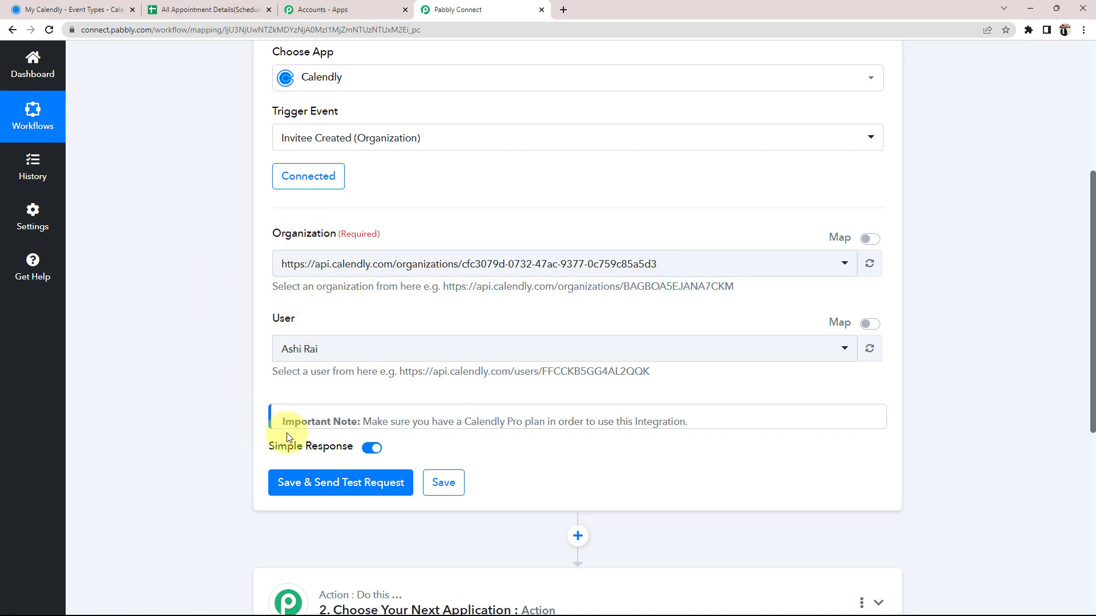
left_click(323, 266)
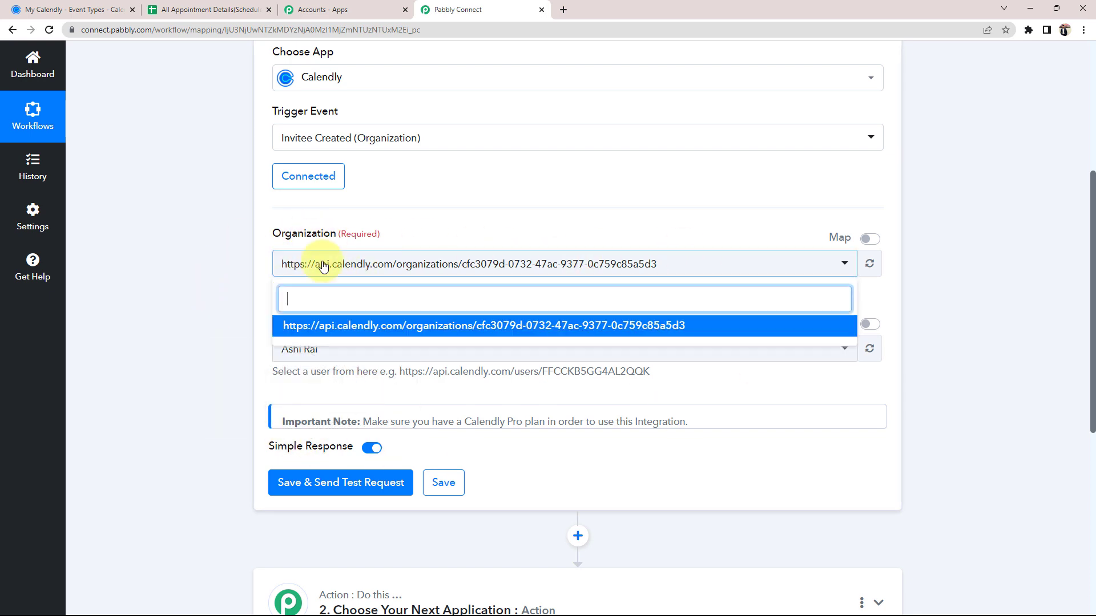
left_click(293, 329)
left_click(281, 349)
left_click(311, 411)
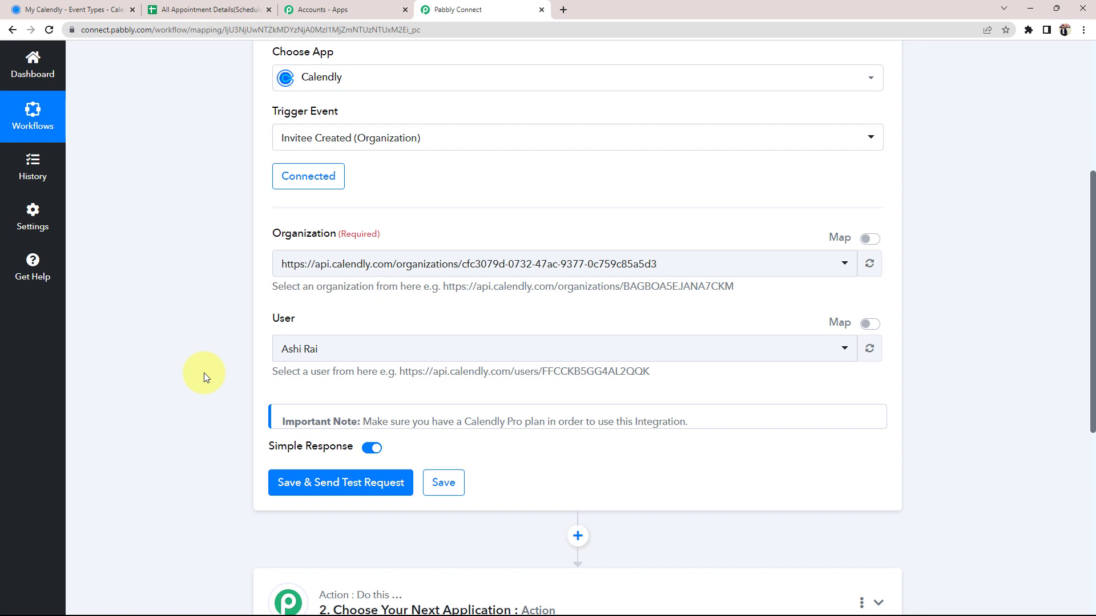
Step: Save the Calendly trigger, send a test request and read the note about making a test submission
scroll(201, 374, "down", 1)
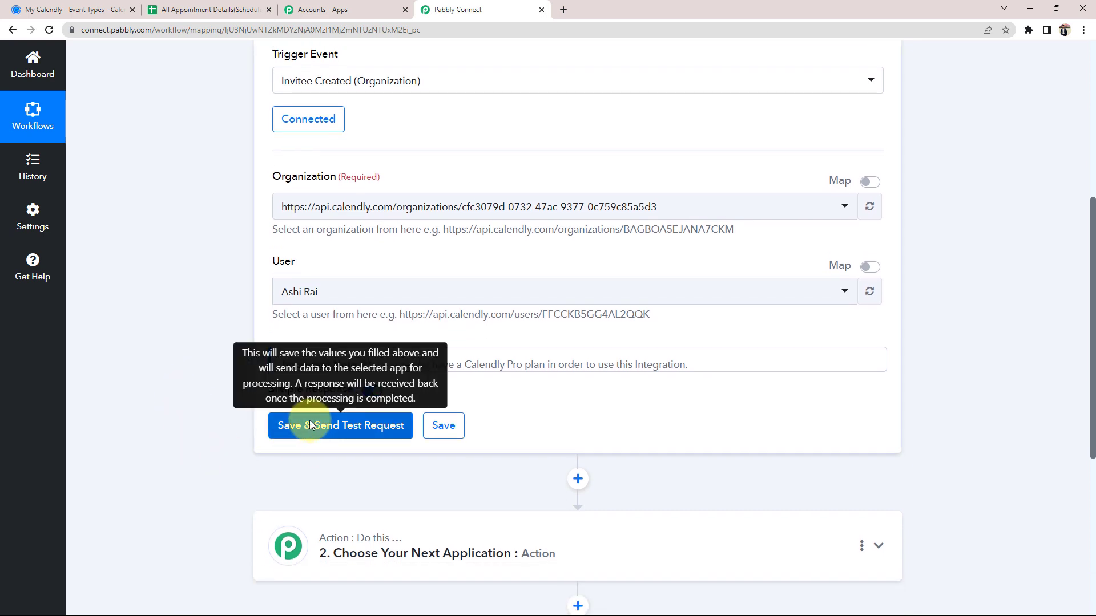
left_click(320, 433)
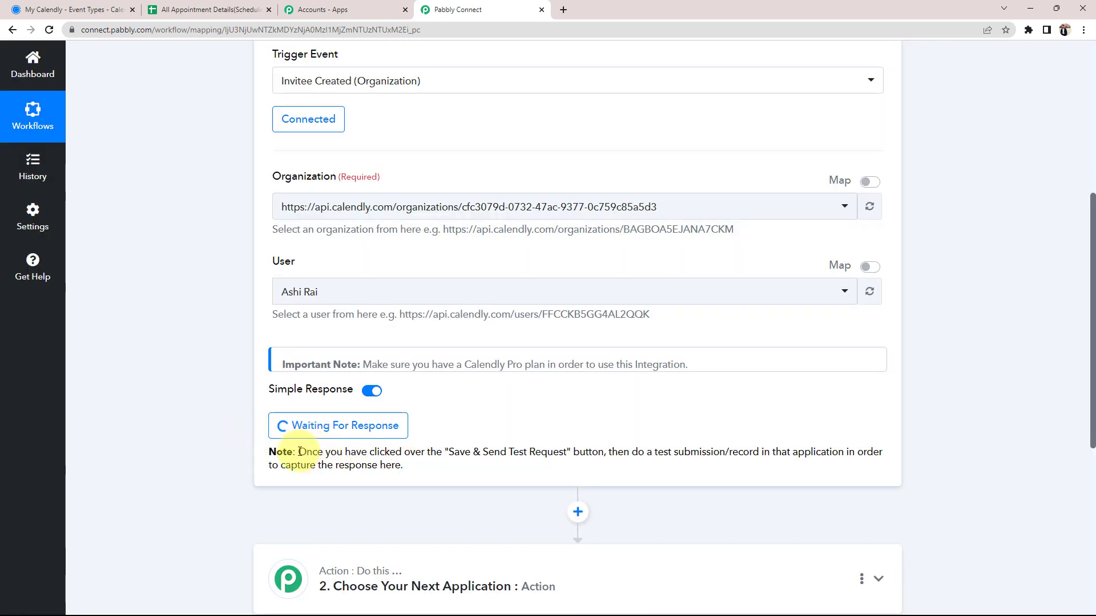
left_click_drag(310, 452, 755, 433)
left_click(686, 466)
left_click(755, 434)
Step: Copy the Astrology Consultation Online booking link from Calendly and open it in a new browser tab
left_click(35, 10)
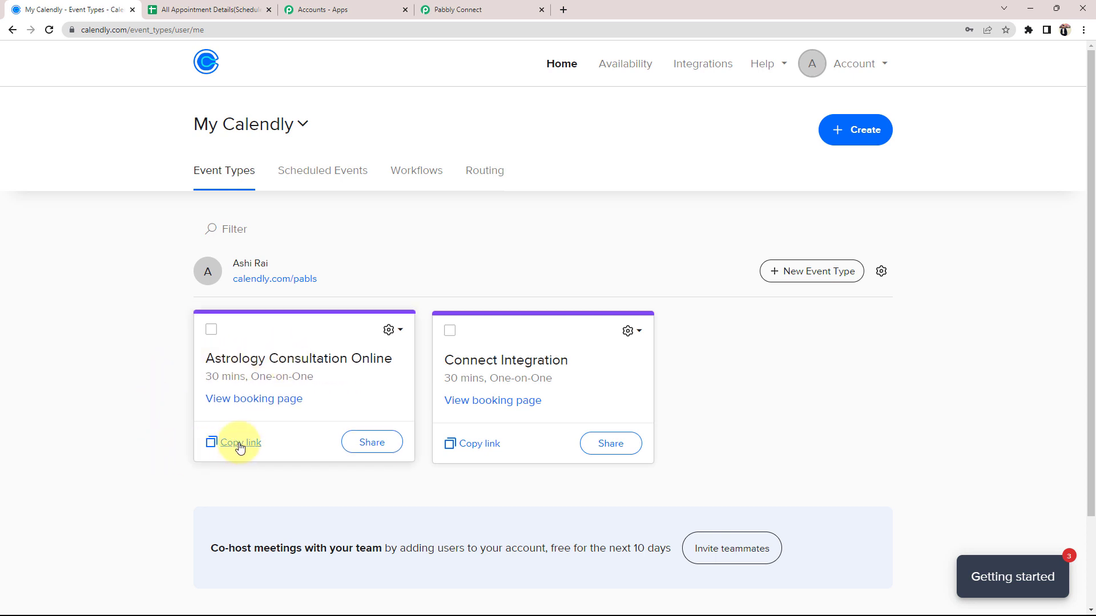
left_click(563, 10)
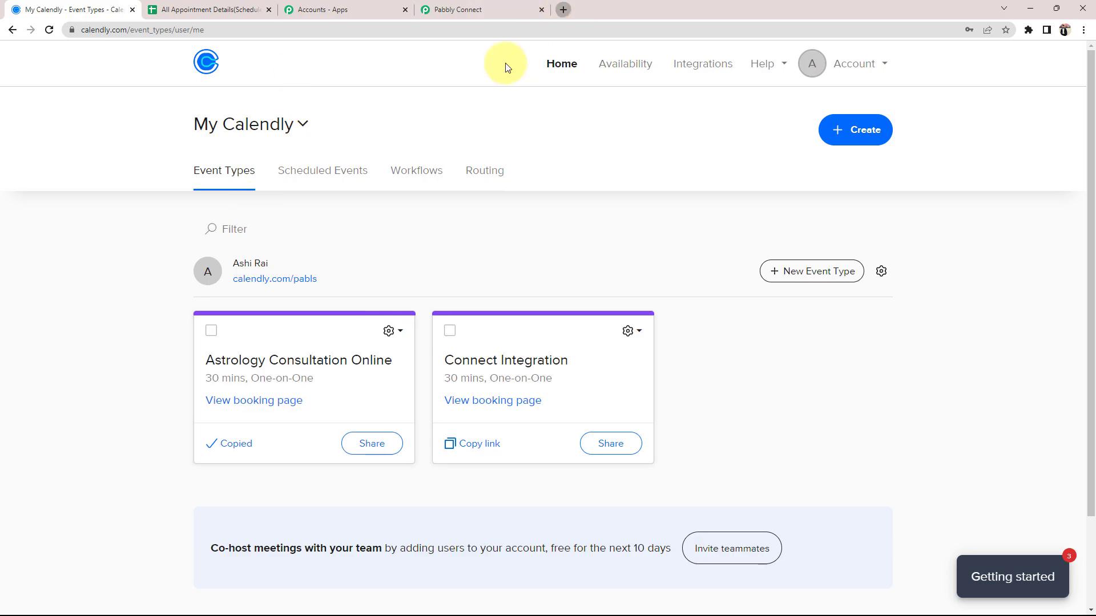
right_click(448, 262)
left_click(475, 350)
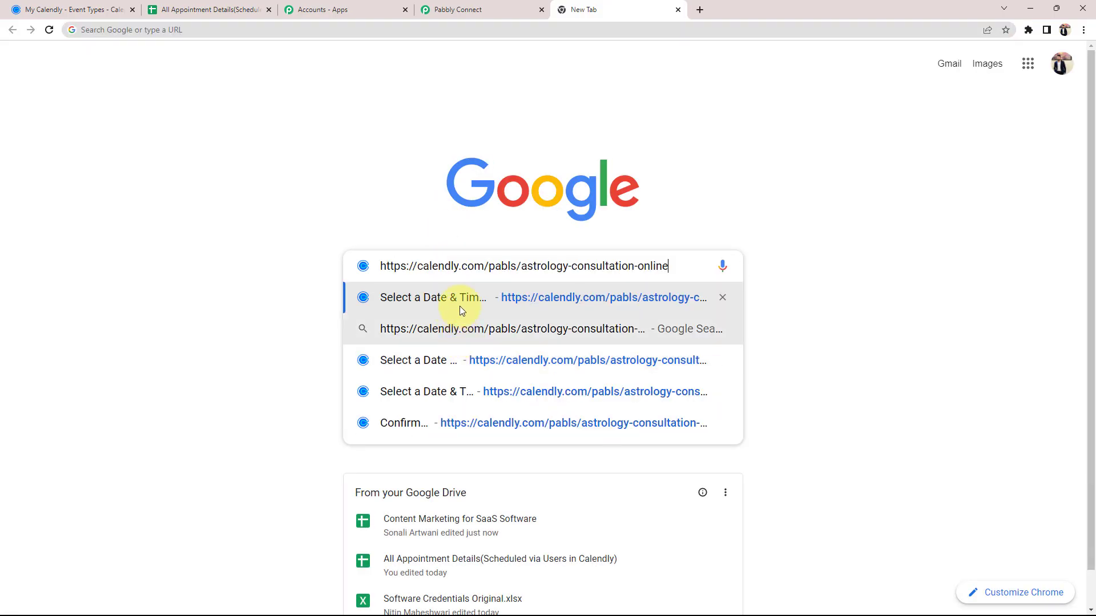
left_click(578, 298)
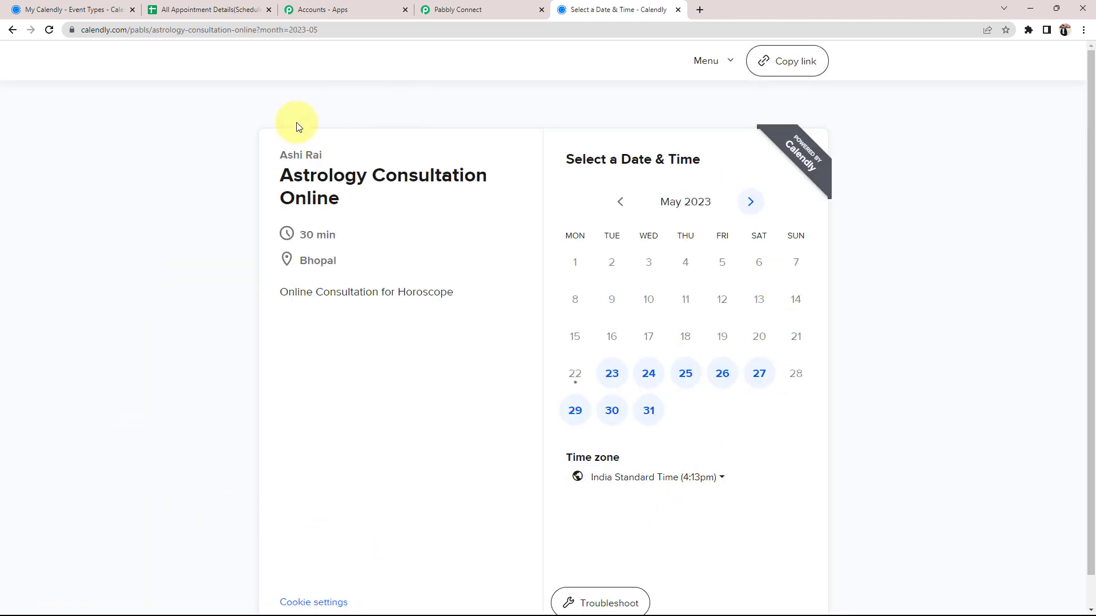
Step: Choose the 11:00am slot on Tuesday, May 30, 2023 for the Astrology Consultation Online and proceed to the booking details
left_click_drag(277, 176, 465, 211)
left_click(437, 216)
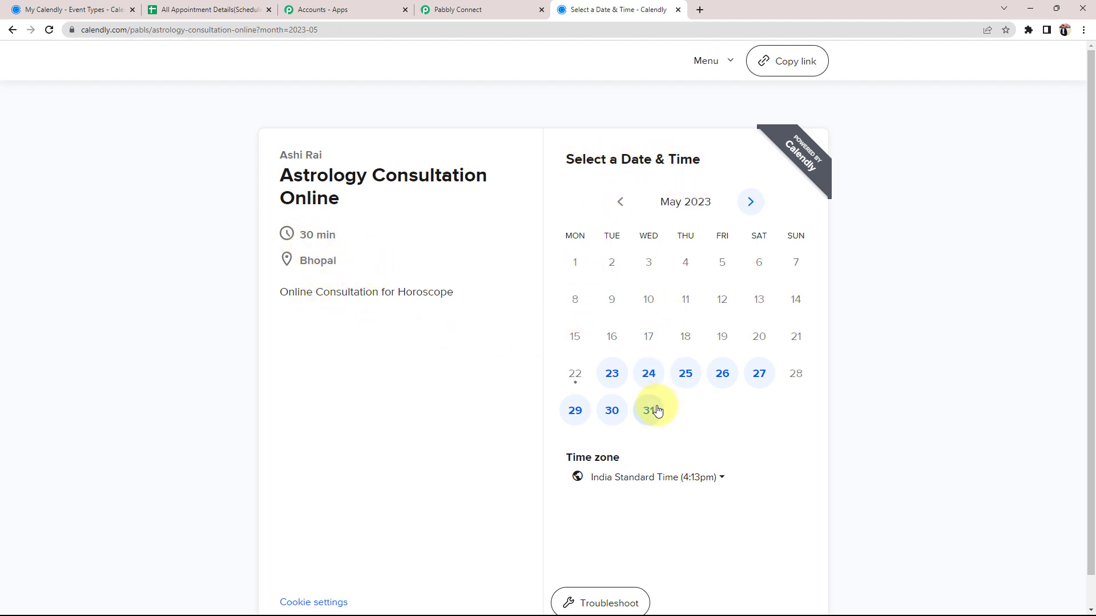
left_click(611, 409)
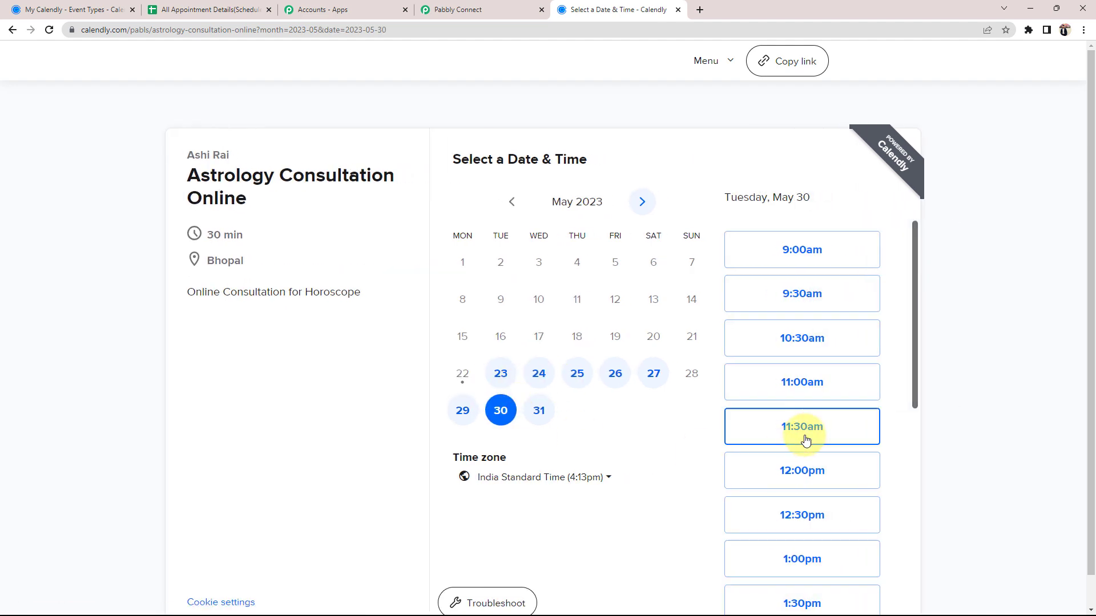
left_click(778, 381)
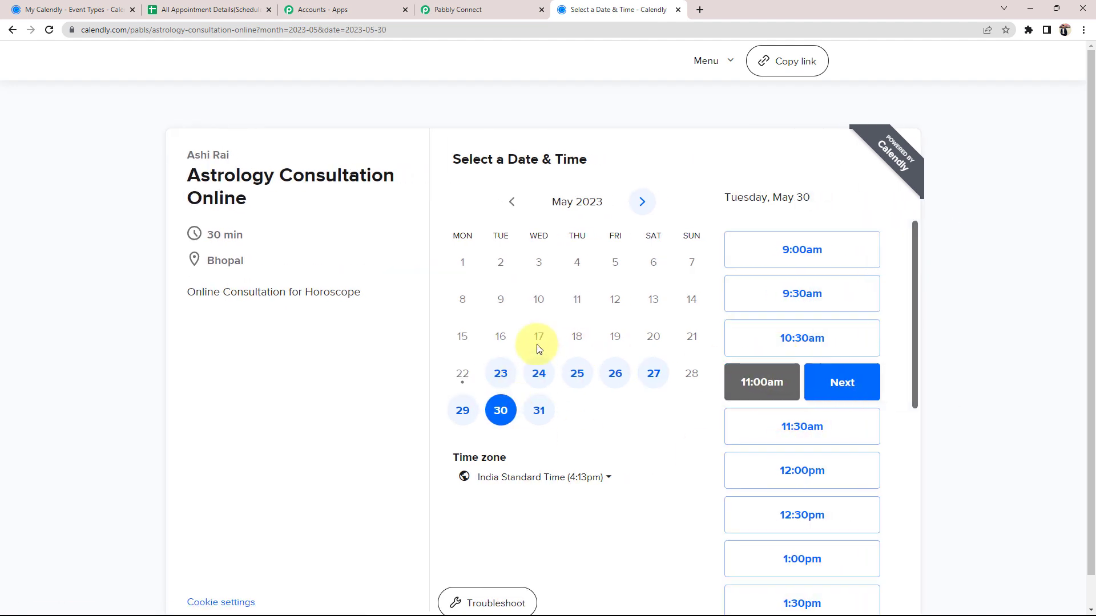
left_click(840, 384)
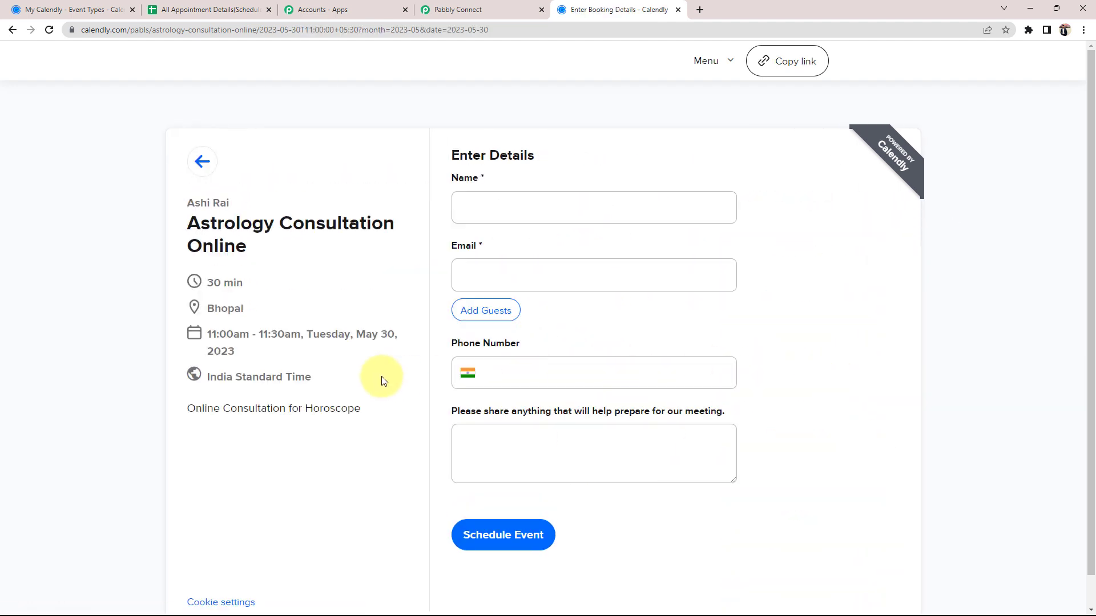
Step: Fill in the invitee's name, email and phone number, add the note "About My Carrer", and schedule the Astrology Consultation Online event
left_click(479, 212)
key("Down")
key("Return")
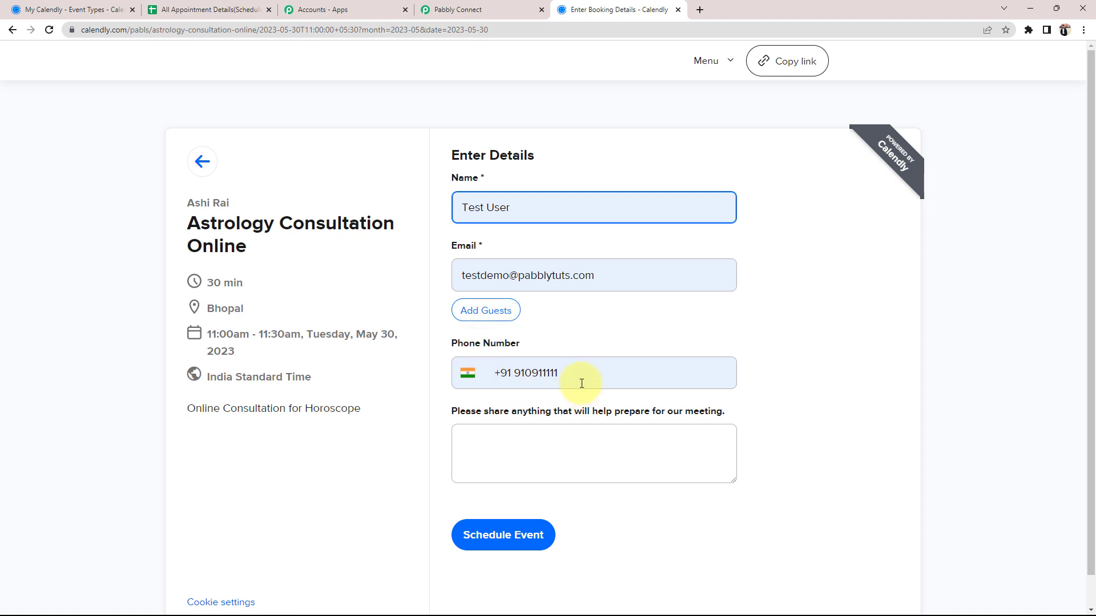
left_click(562, 372)
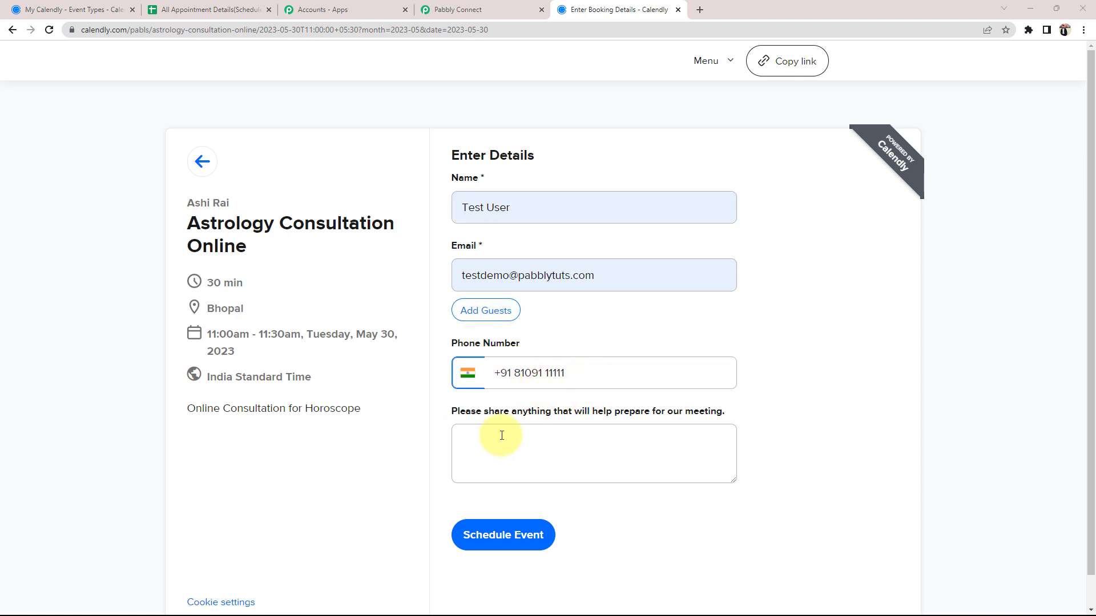
left_click(501, 435)
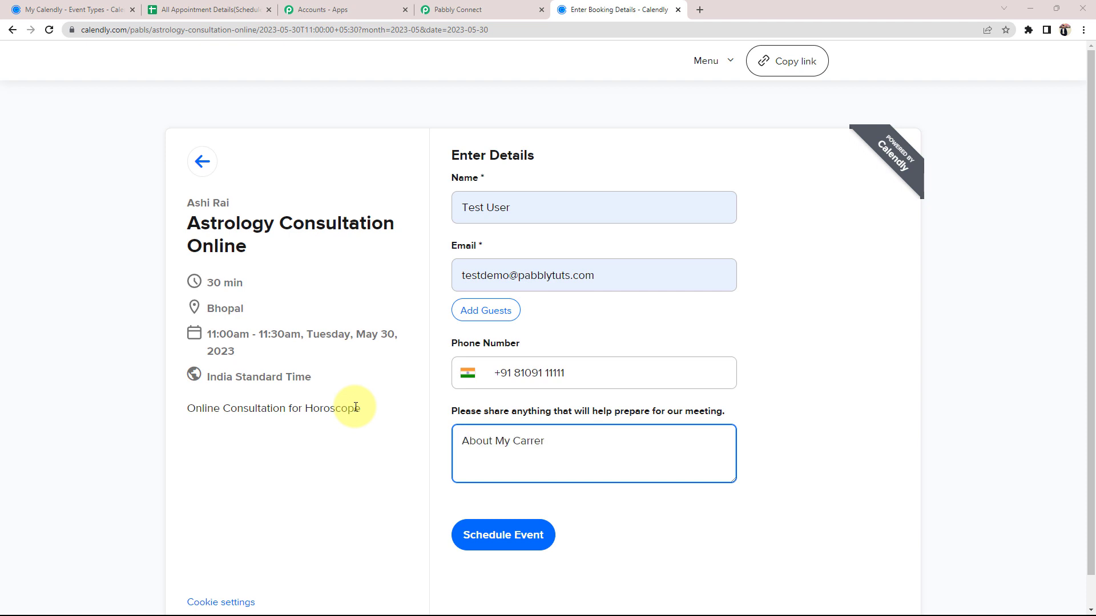
left_click(487, 535)
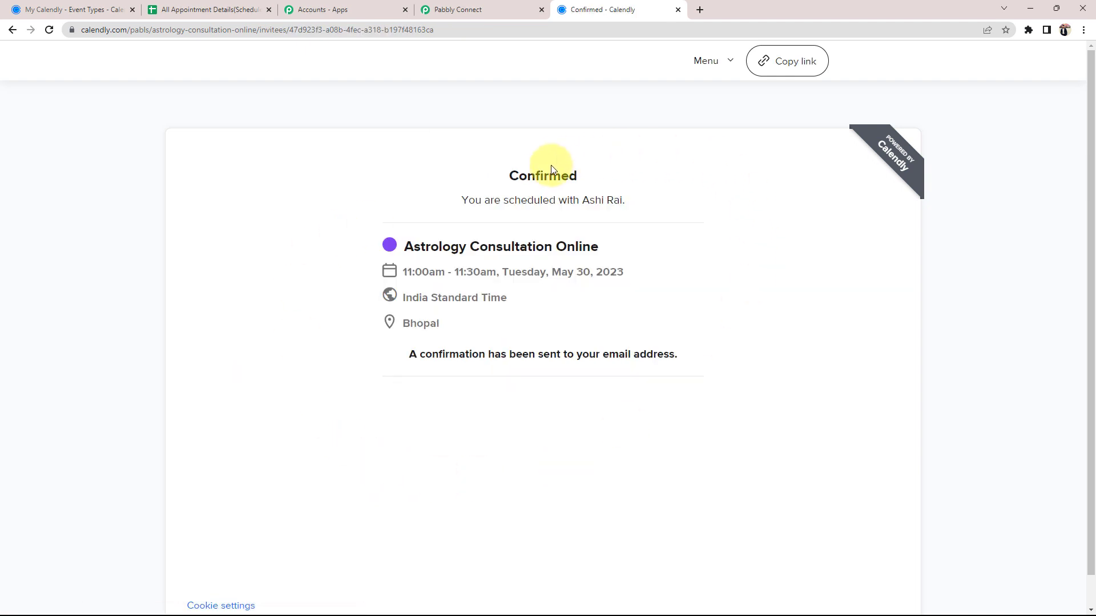
left_click_drag(405, 246, 656, 266)
left_click(441, 284)
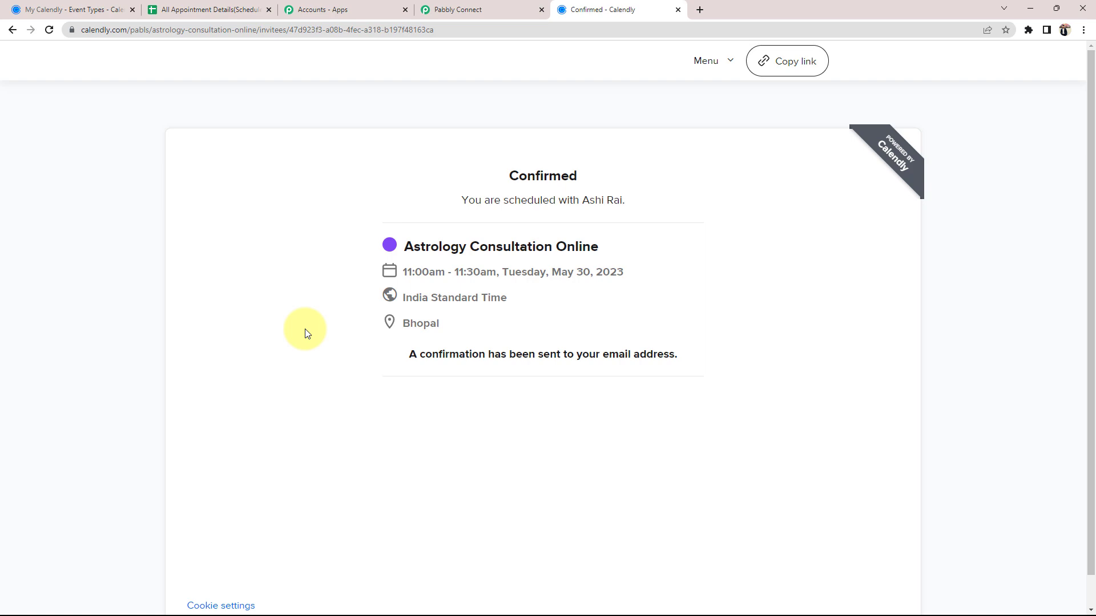
Step: Switch to Pabbly Connect and check the captured Calendly response for the invitee's email, name, phone number and meeting note
left_click(517, 8)
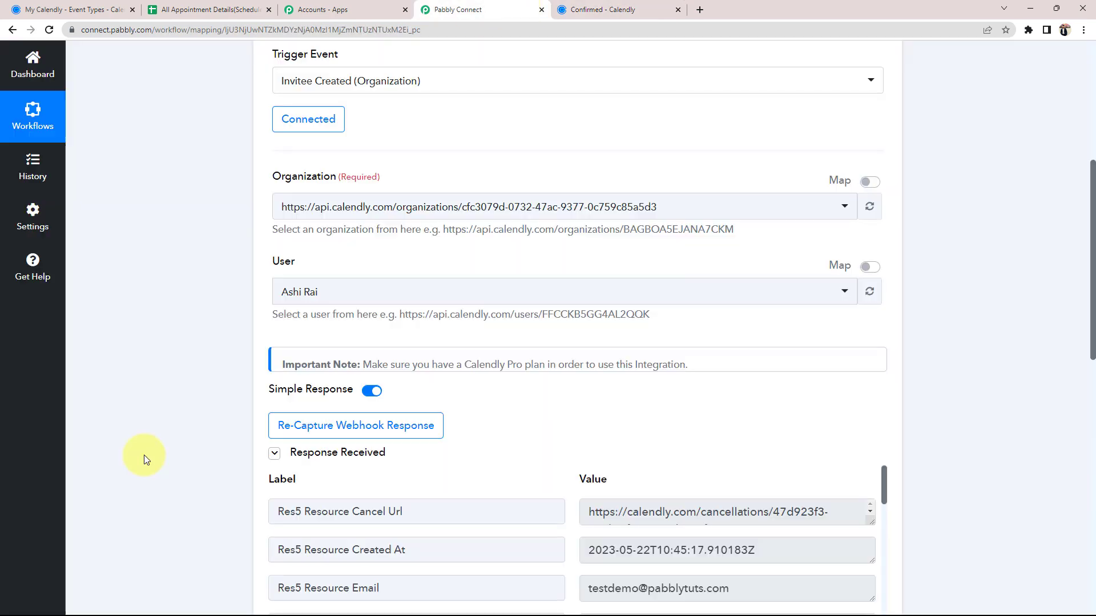
scroll(144, 455, "down", 2)
scroll(144, 455, "down", 1)
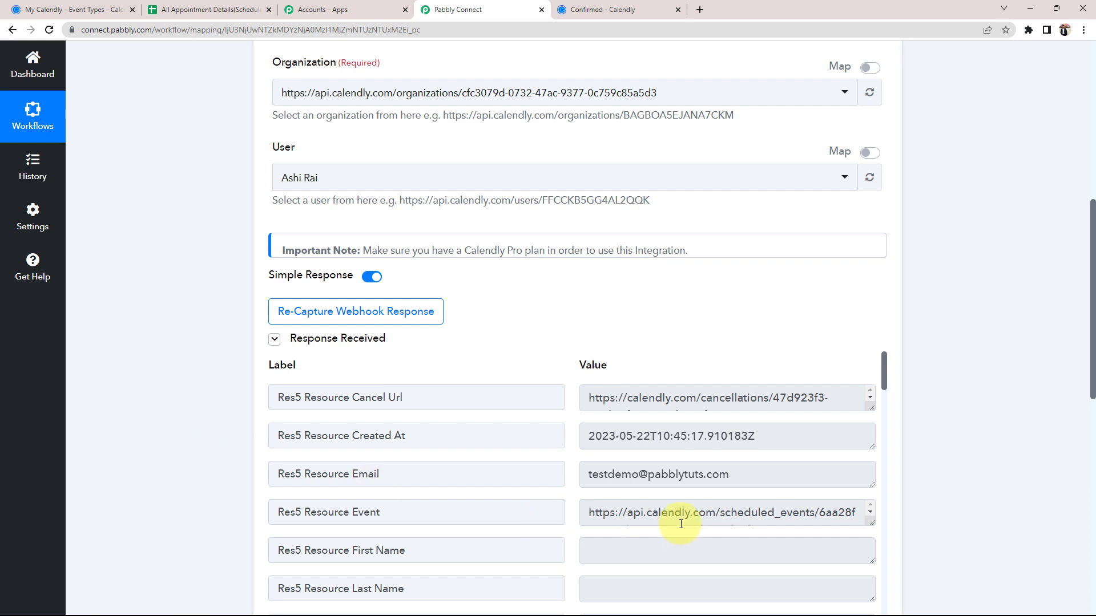
left_click_drag(742, 475, 589, 485)
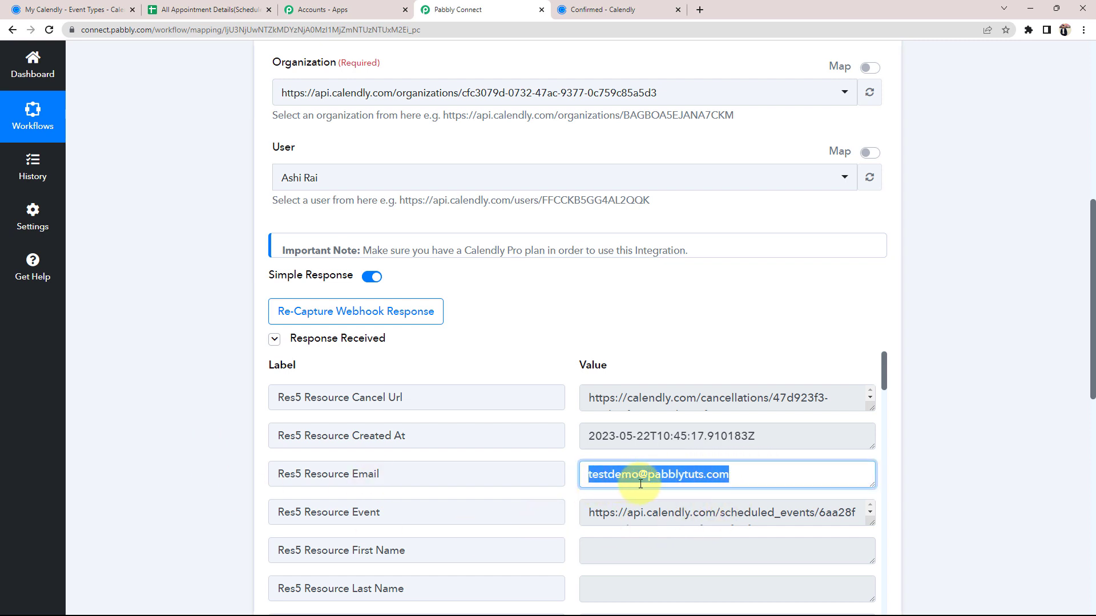
scroll(641, 484, "down", 3)
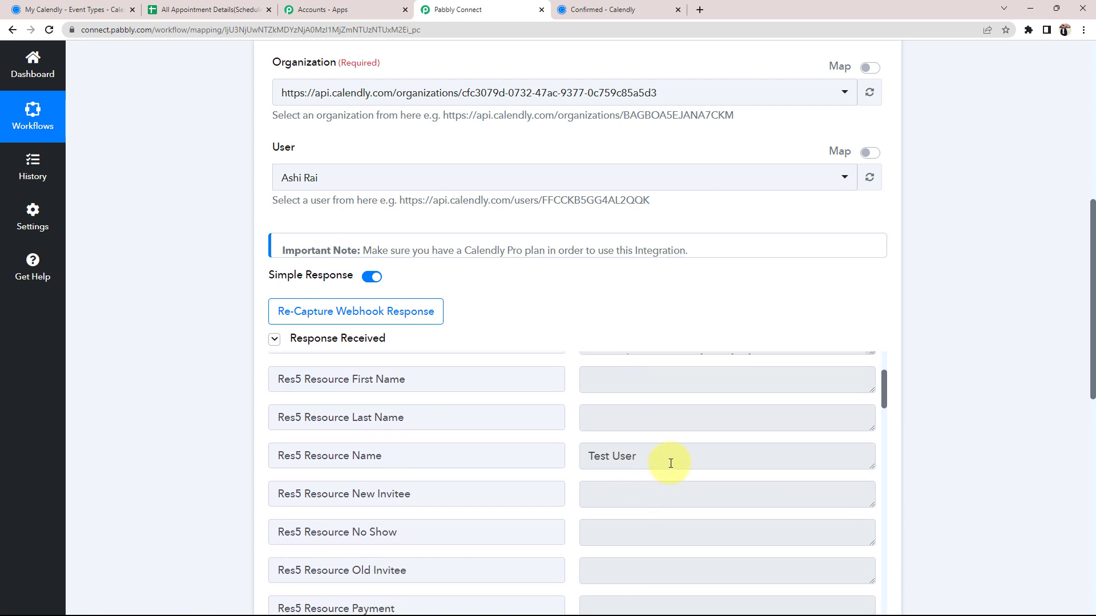
left_click_drag(670, 463, 574, 464)
scroll(694, 485, "down", 5)
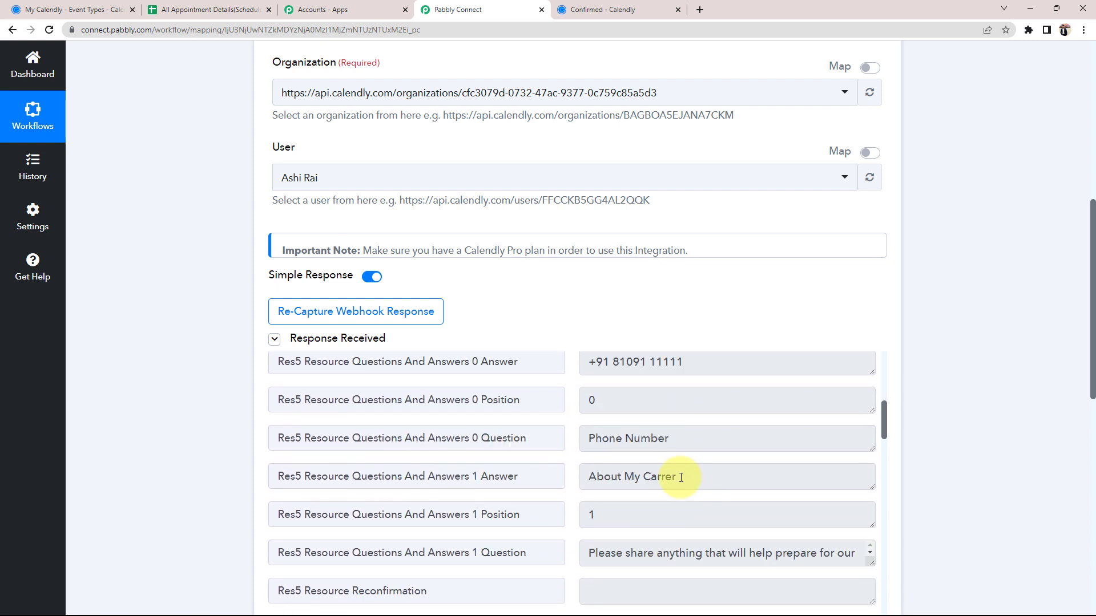
triple_click(711, 360)
left_click_drag(694, 507, 591, 514)
scroll(596, 516, "down", 3)
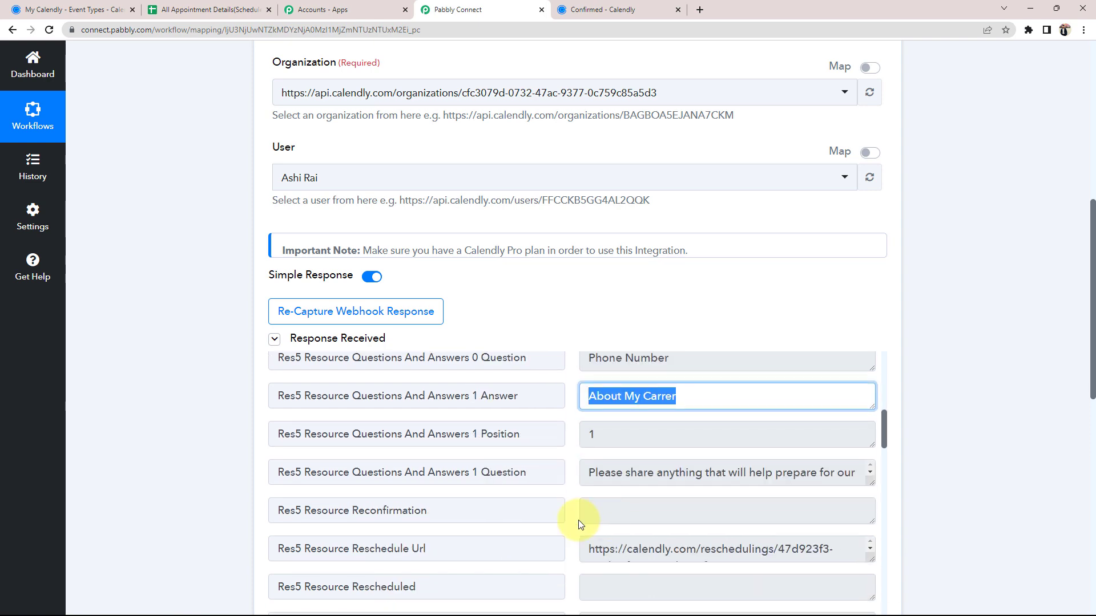
scroll(164, 460, "up", 8)
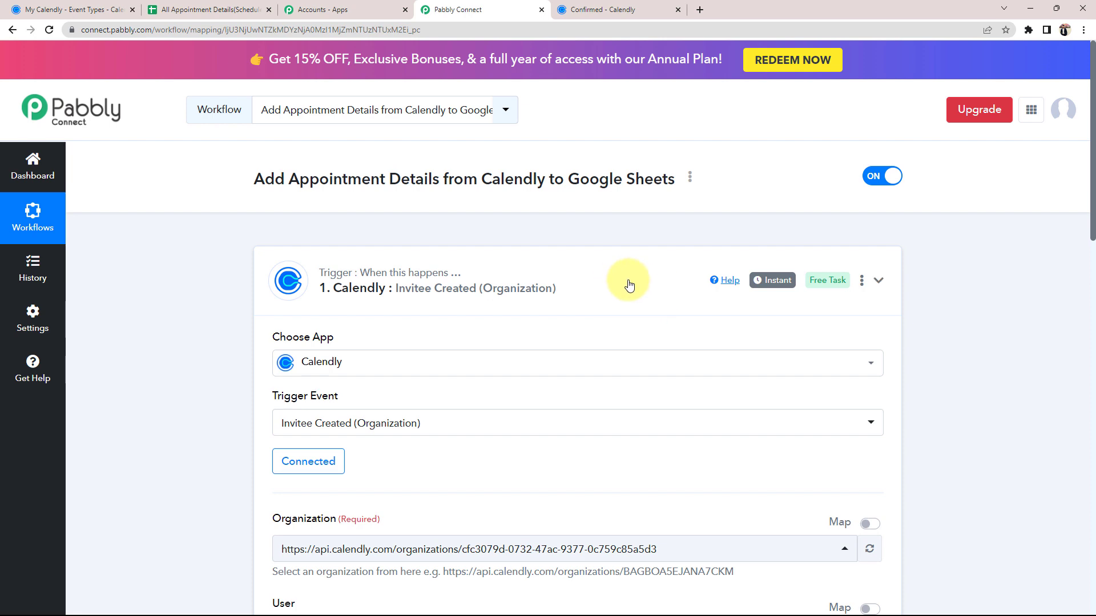
Step: Collapse the Calendly trigger and set the workflow's action to Google Sheets with the Add New Row event
left_click(626, 286)
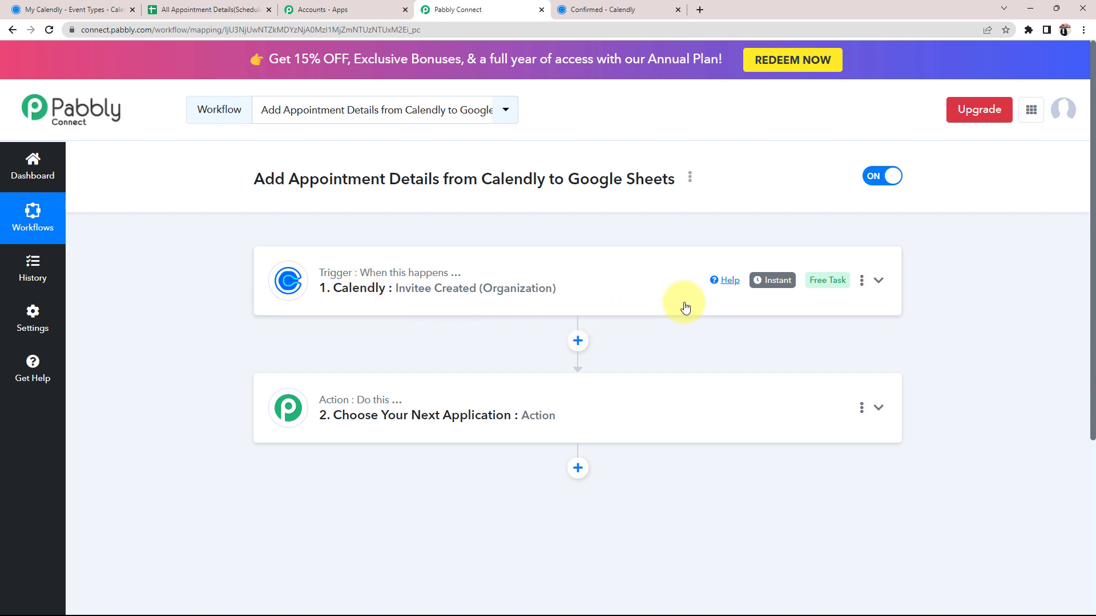
left_click(359, 422)
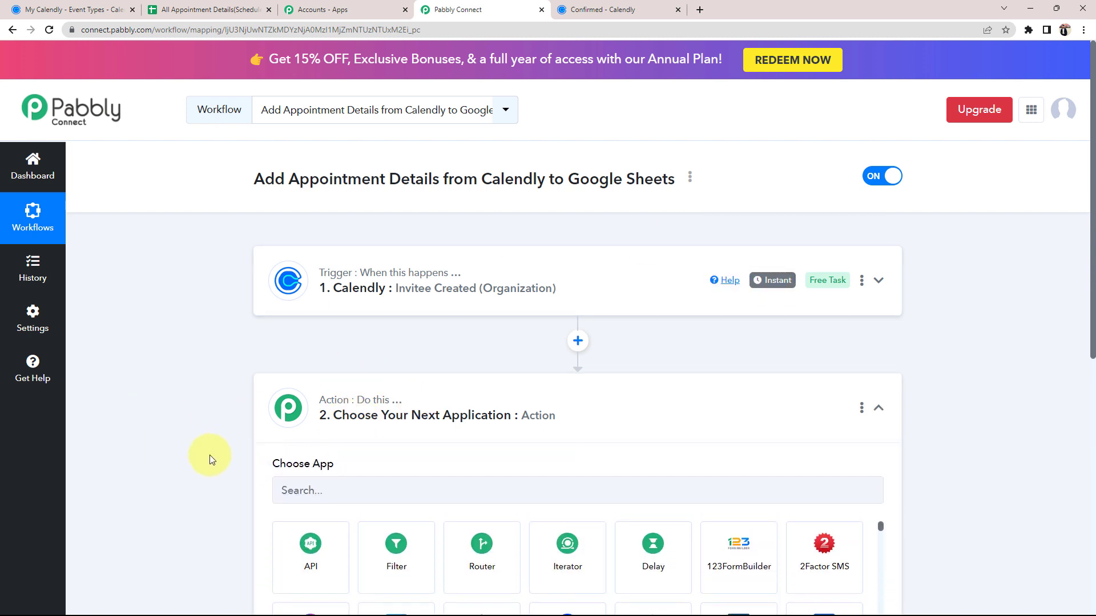
scroll(121, 374, "down", 1)
scroll(117, 354, "down", 1)
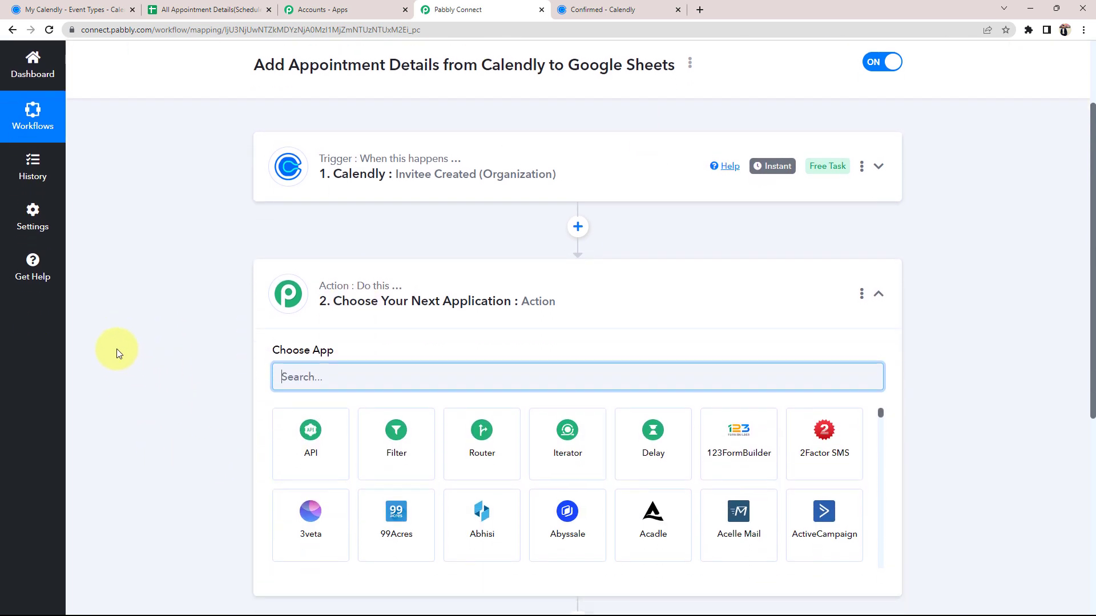
type("goo")
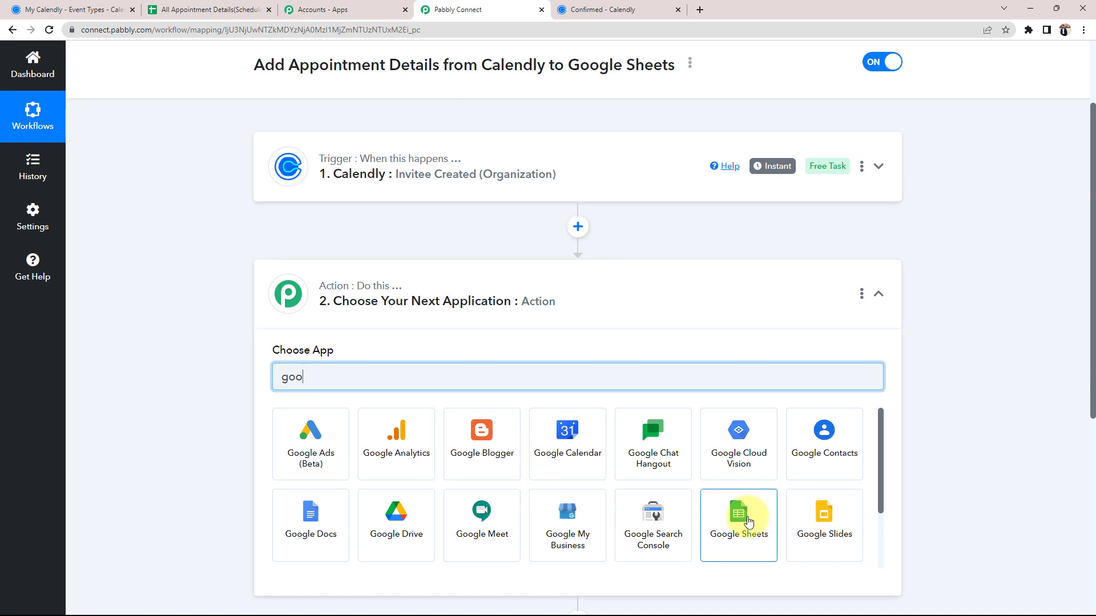
left_click(736, 517)
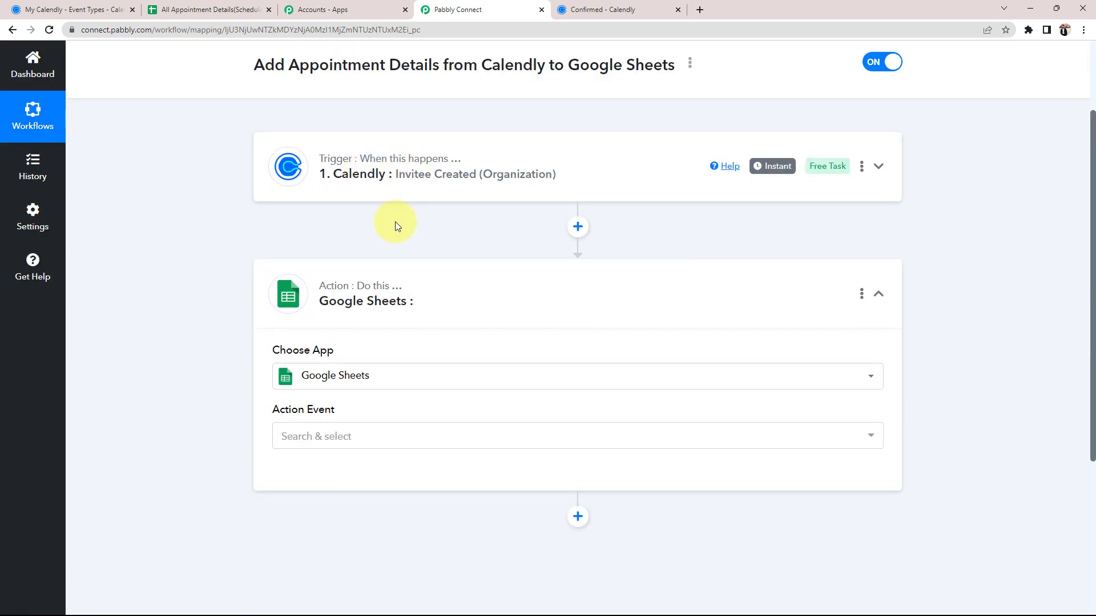
left_click(304, 438)
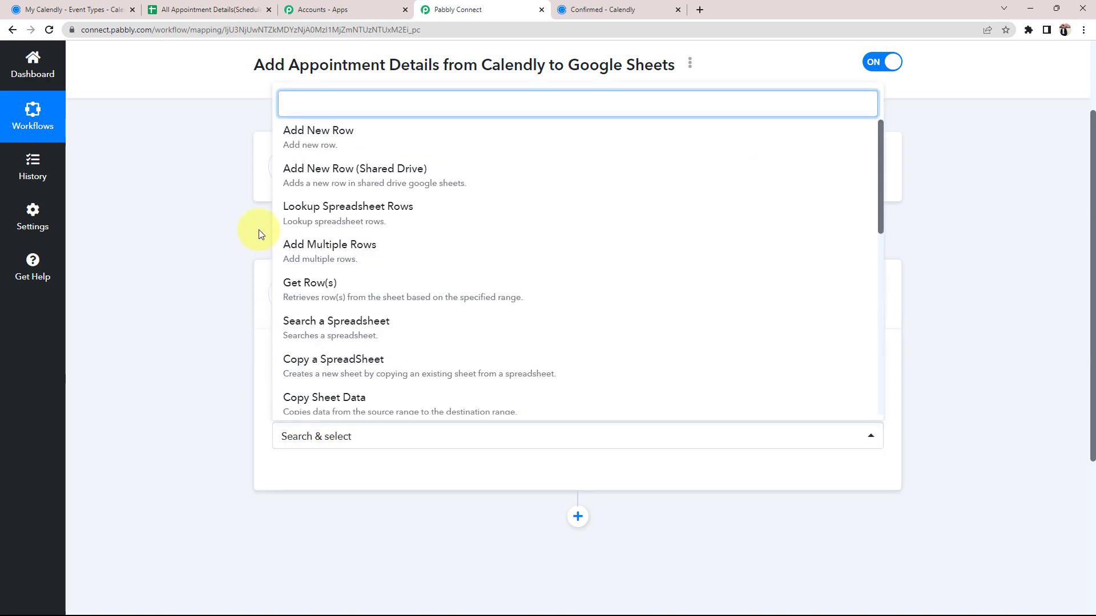
left_click(293, 139)
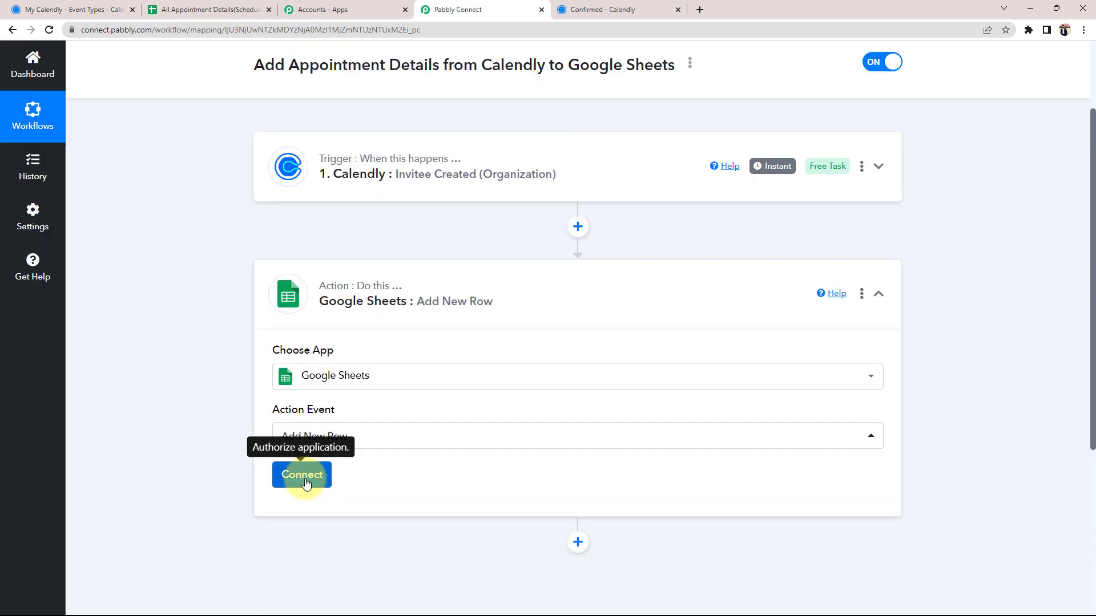
Step: Add a new Google Sheets connection by signing in with a Google account and allowing Pabbly Connect Sheets access
left_click(304, 479)
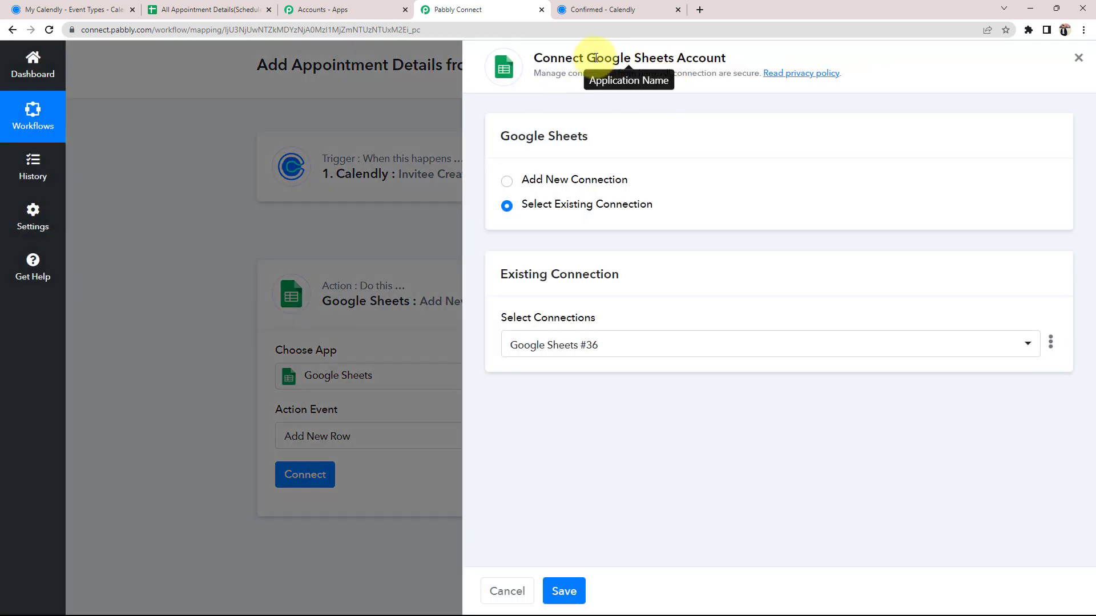
left_click_drag(594, 58, 740, 57)
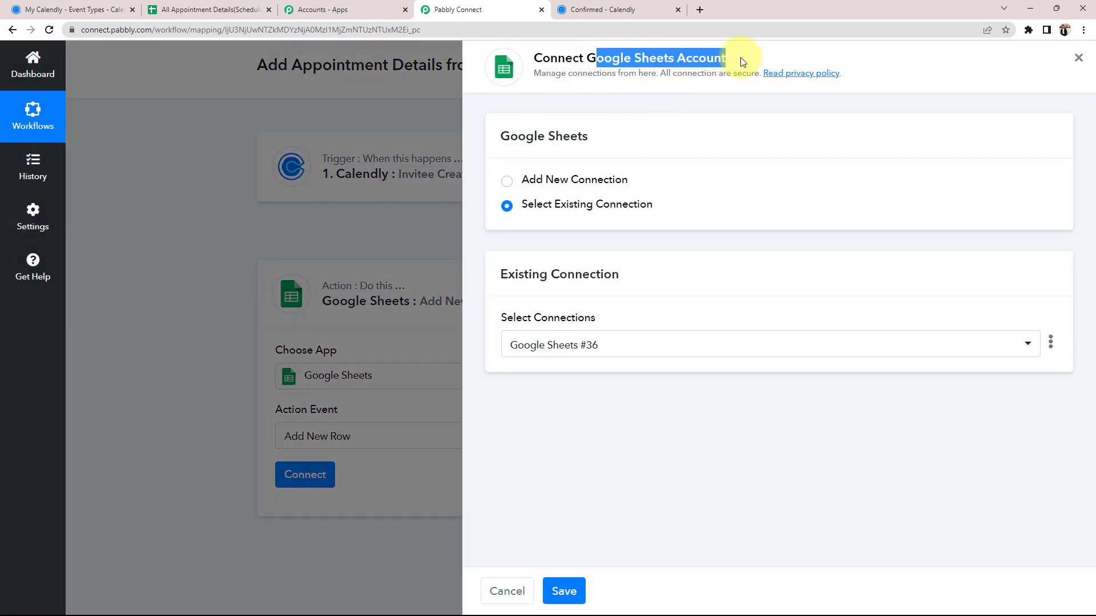
left_click(506, 180)
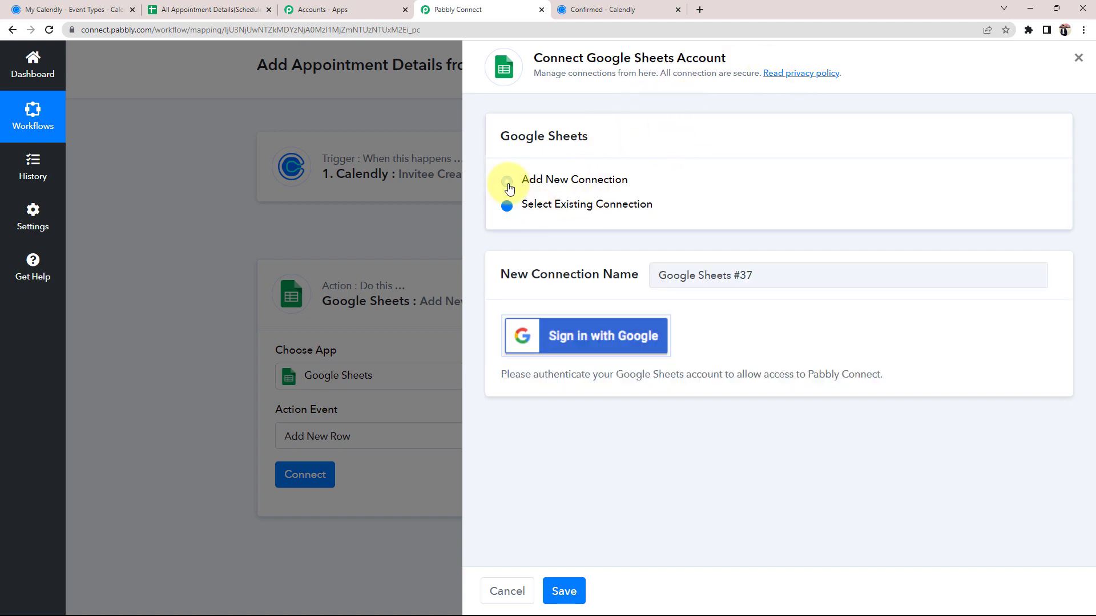
left_click(578, 336)
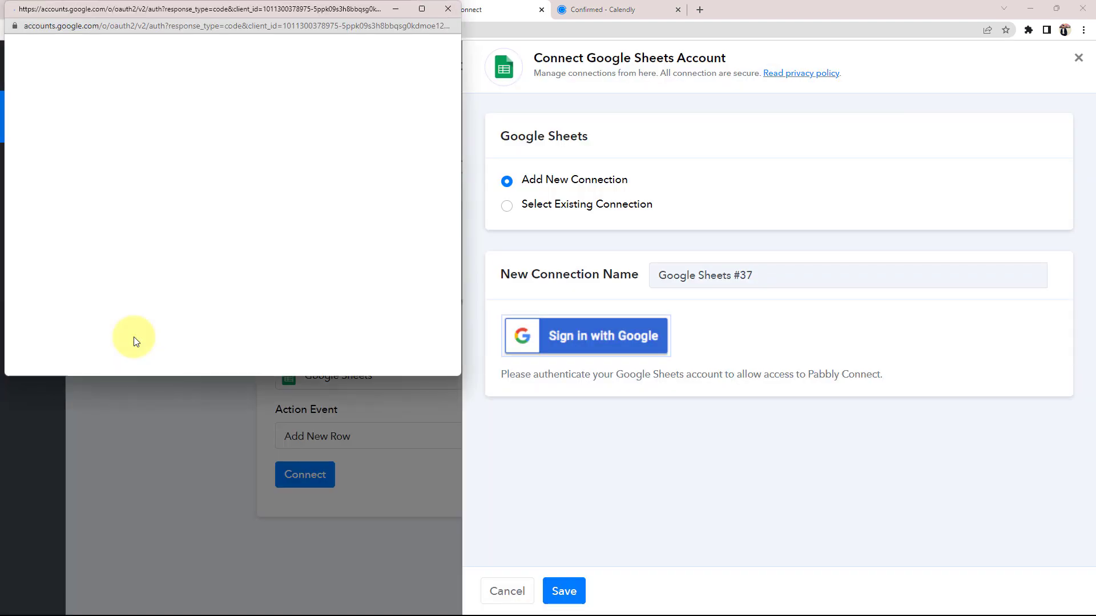
left_click(171, 228)
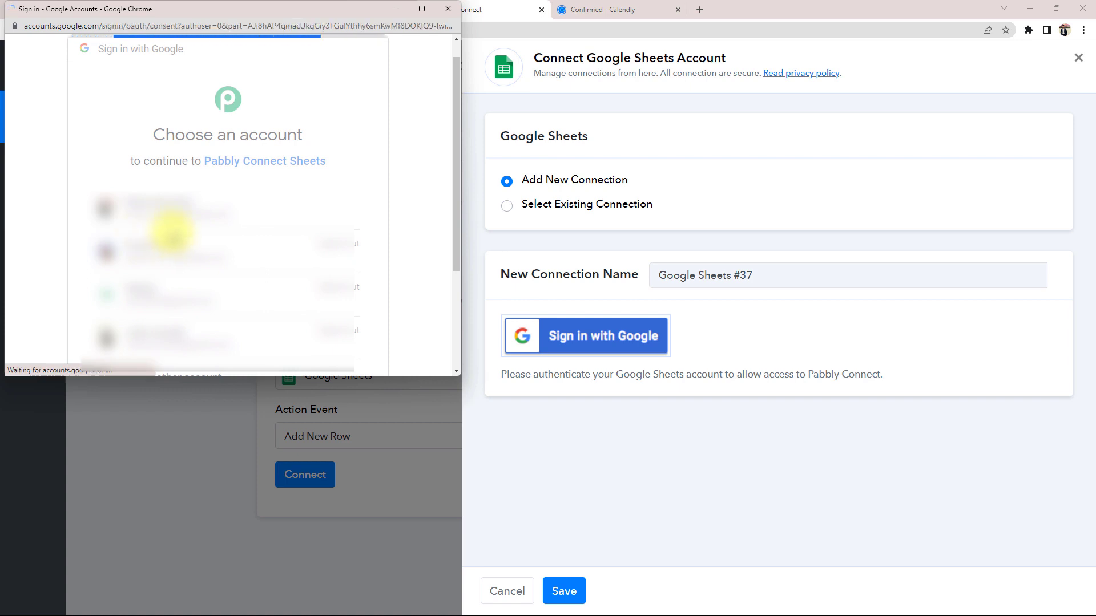
scroll(186, 237, "down", 4)
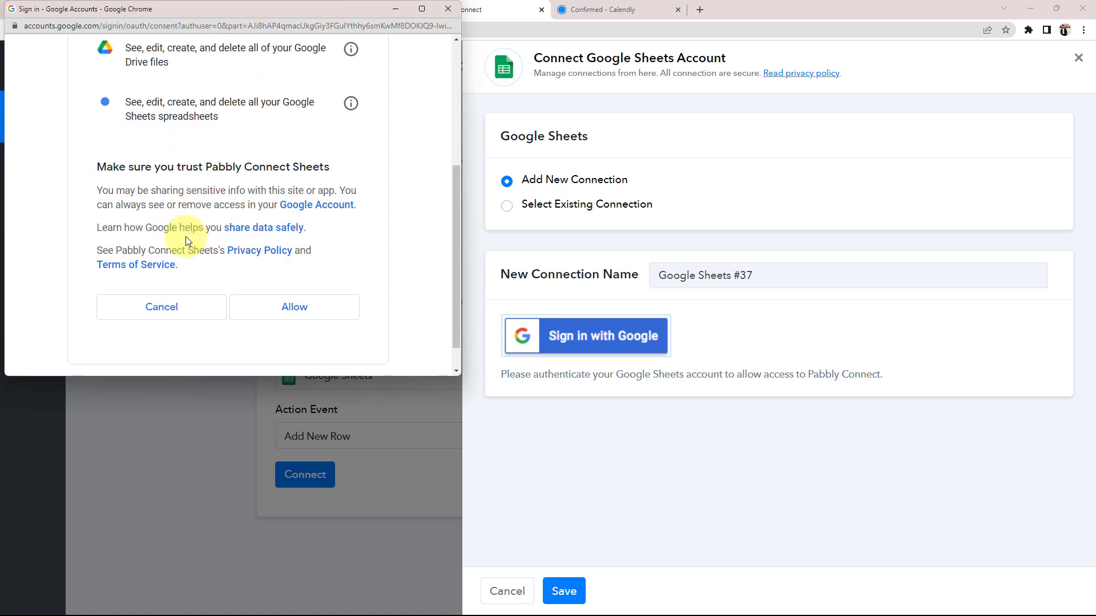
left_click(269, 311)
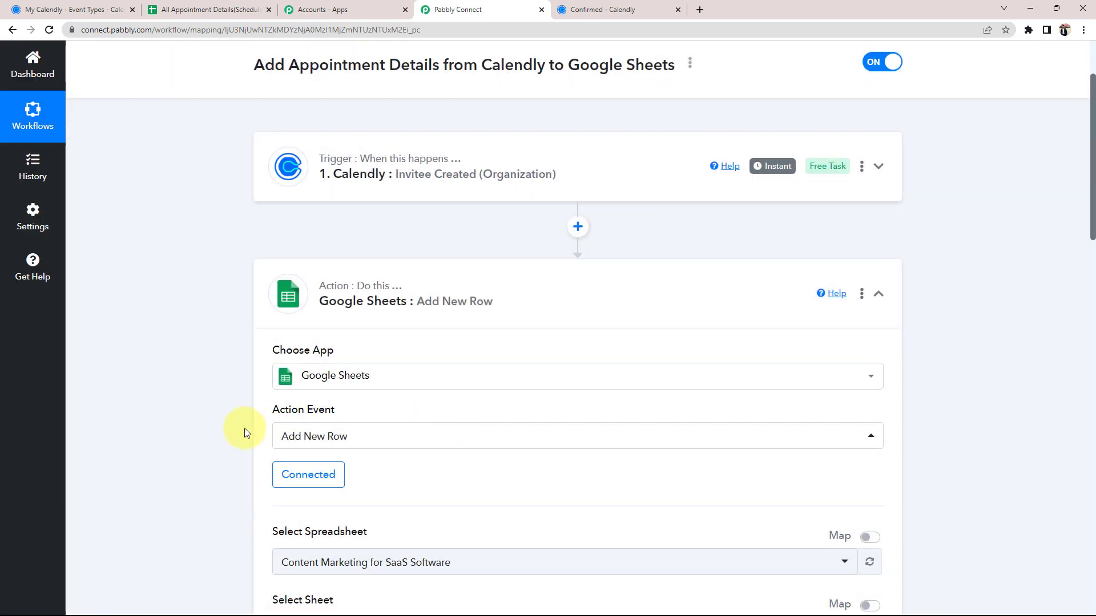
Step: Check the target sheet in Google Sheets and select All Appointment Details(Scheduled via Users in Calendly) as the action's spreadsheet
scroll(142, 503, "down", 4)
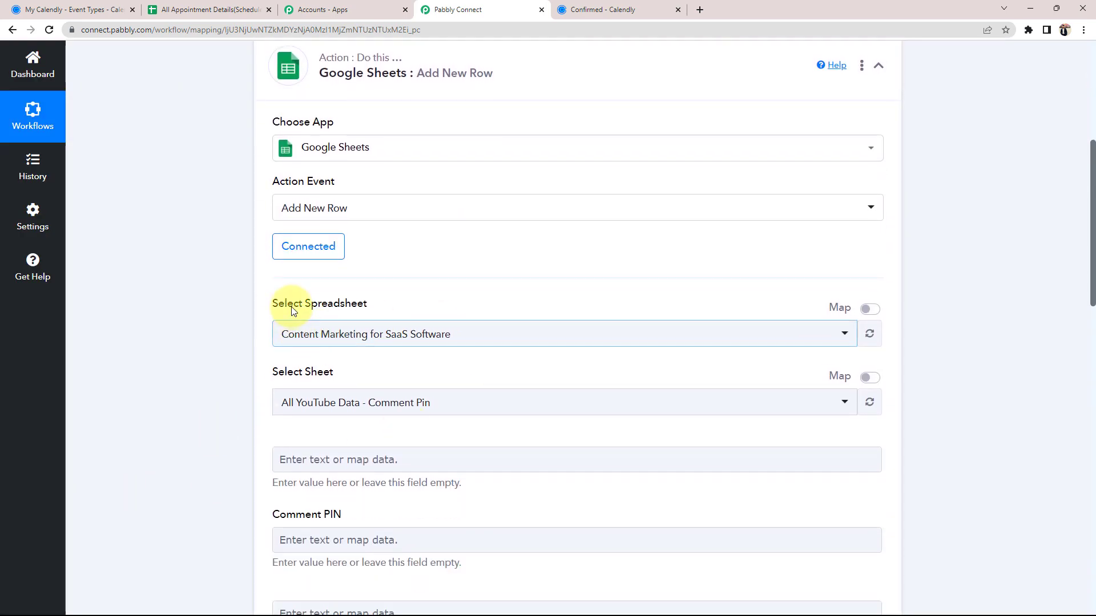
left_click(208, 314)
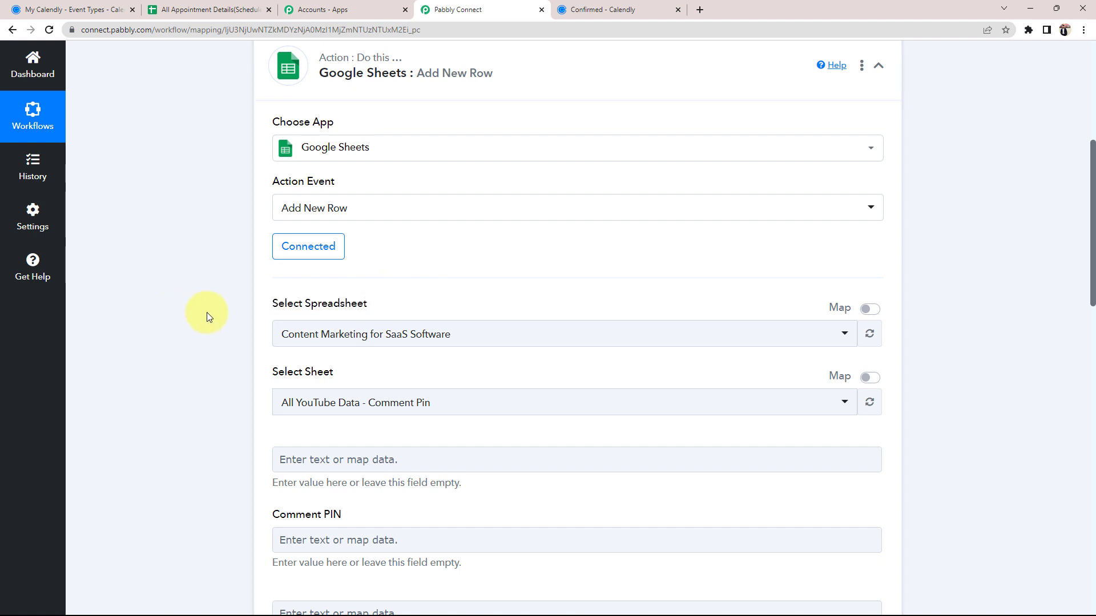
left_click(227, 8)
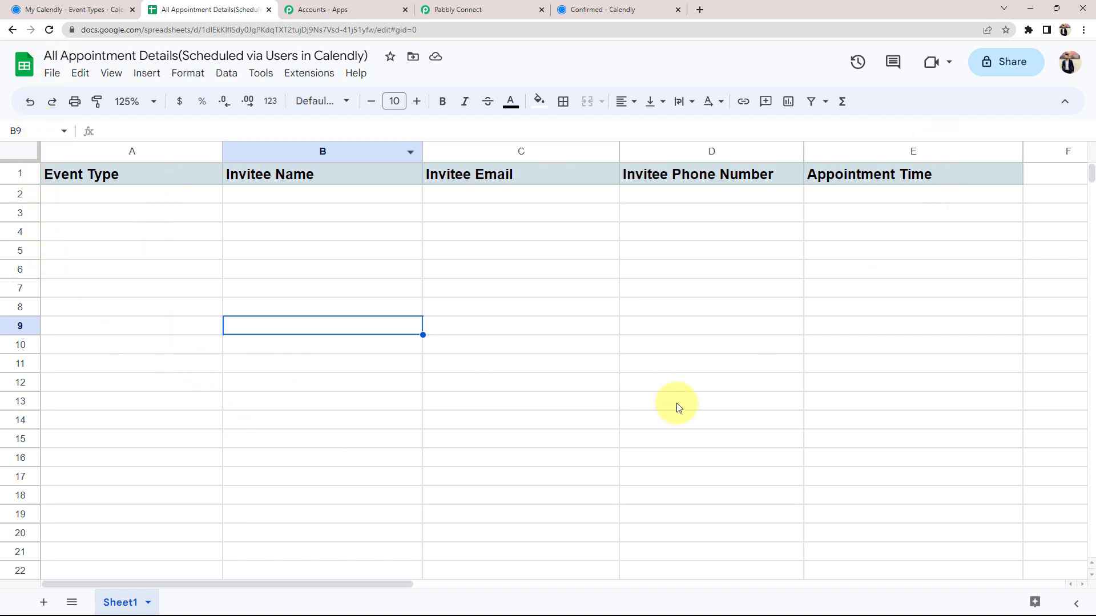
left_click(464, 9)
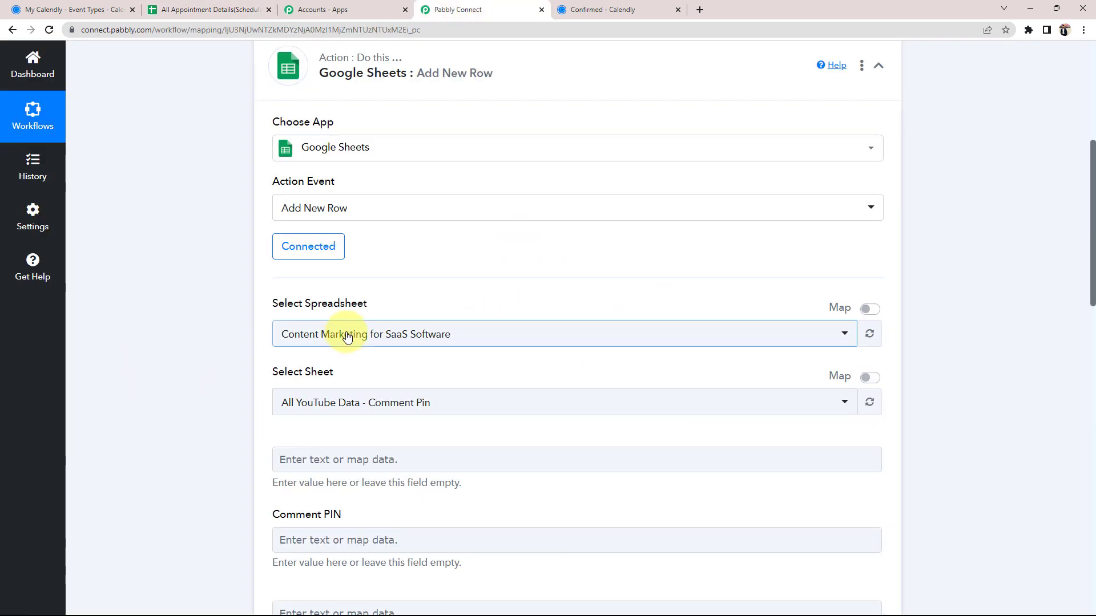
left_click(281, 334)
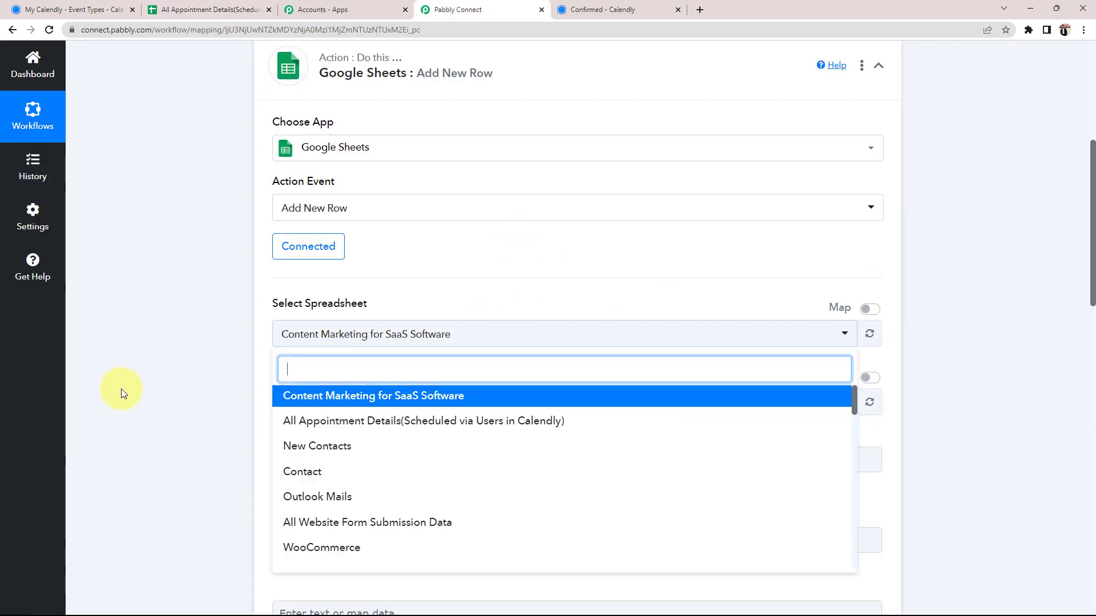
left_click(337, 423)
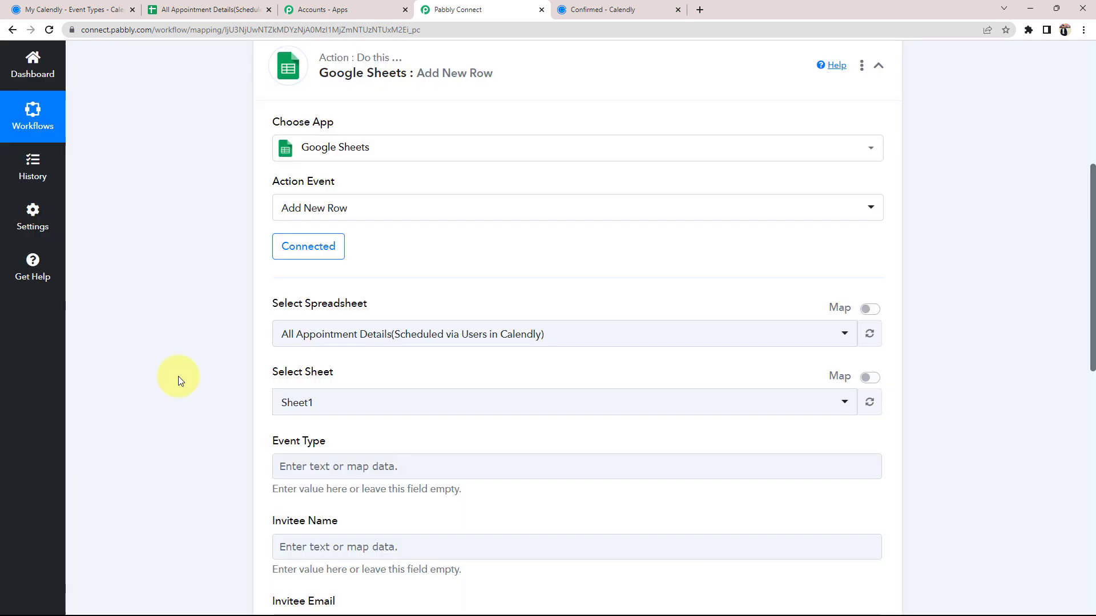
Step: Compare the action's mapping fields with the column headers in the appointment details spreadsheet
scroll(179, 375, "down", 2)
scroll(216, 398, "down", 2)
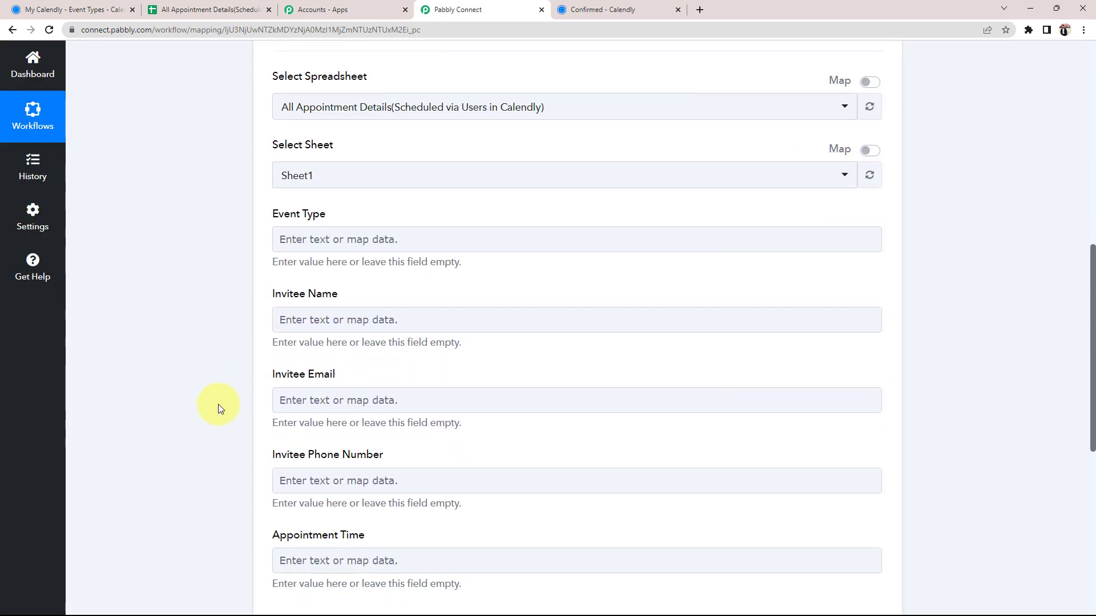
scroll(234, 372, "down", 1)
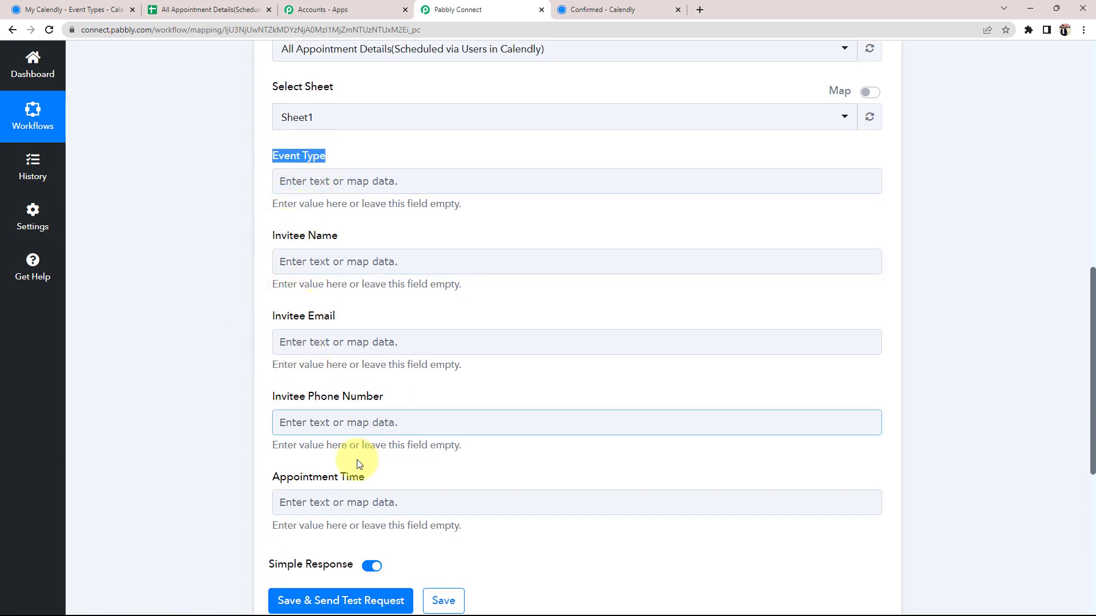
left_click(212, 9)
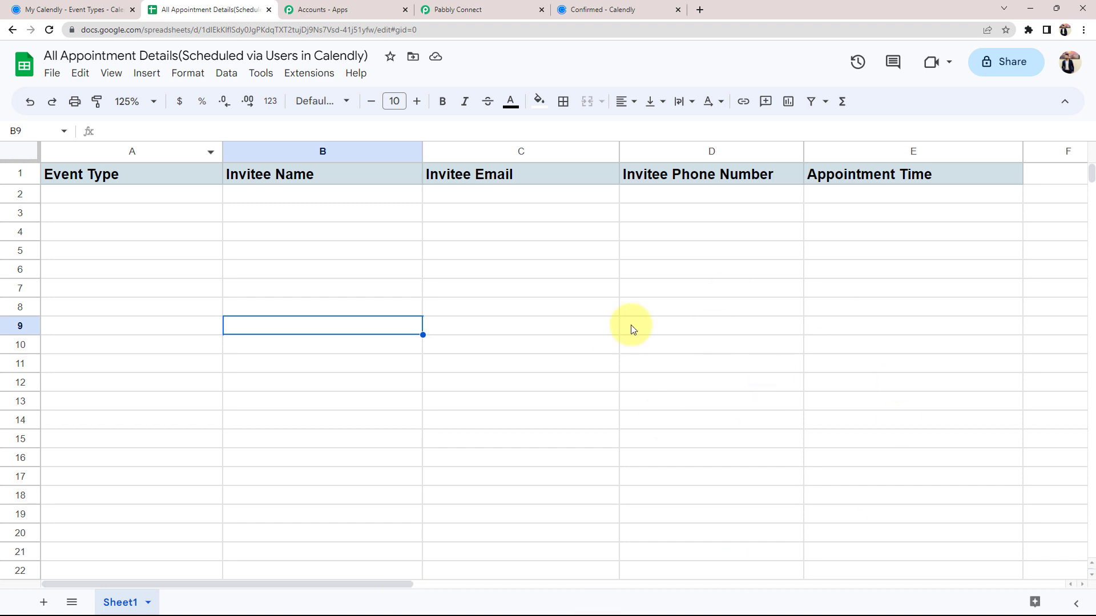
Step: Return to the Pabbly Connect workflow and review the response data captured by the Calendly trigger
left_click(570, 9)
left_click(502, 9)
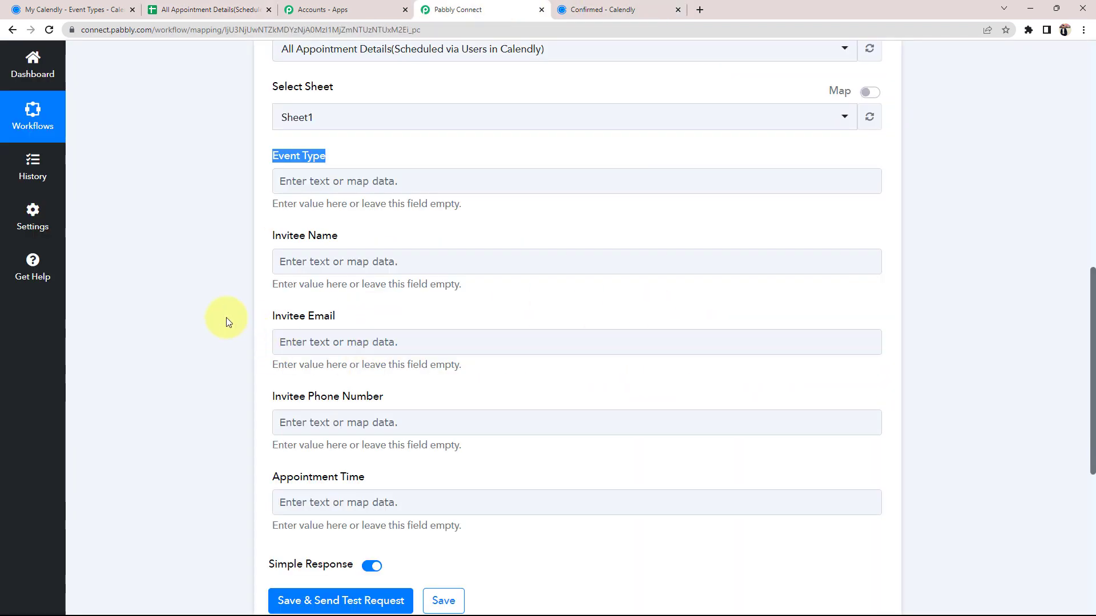
scroll(197, 409, "down", 1)
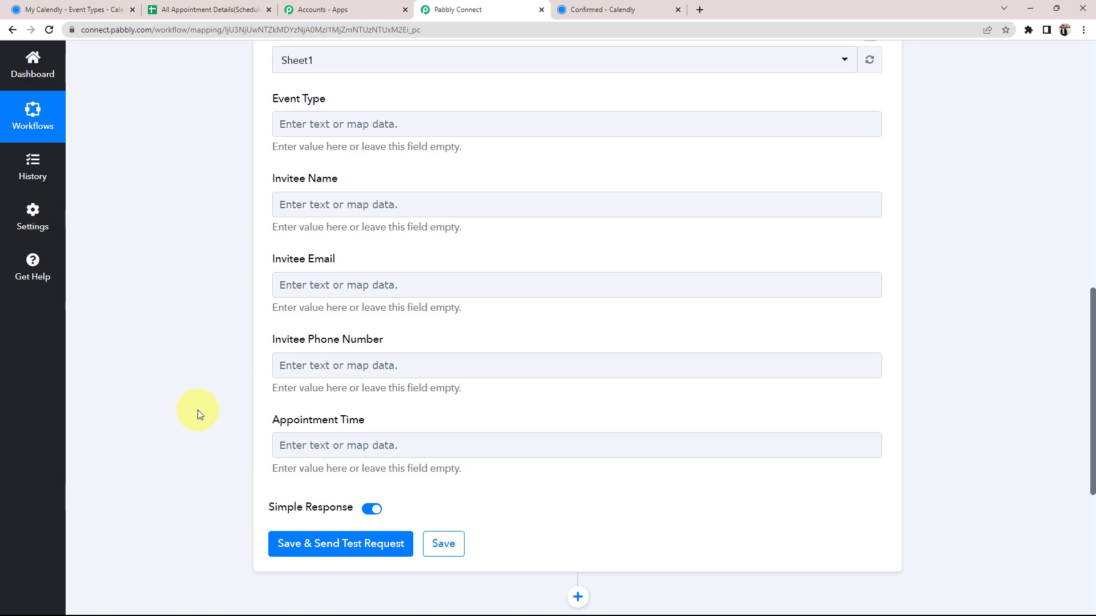
scroll(197, 409, "up", 10)
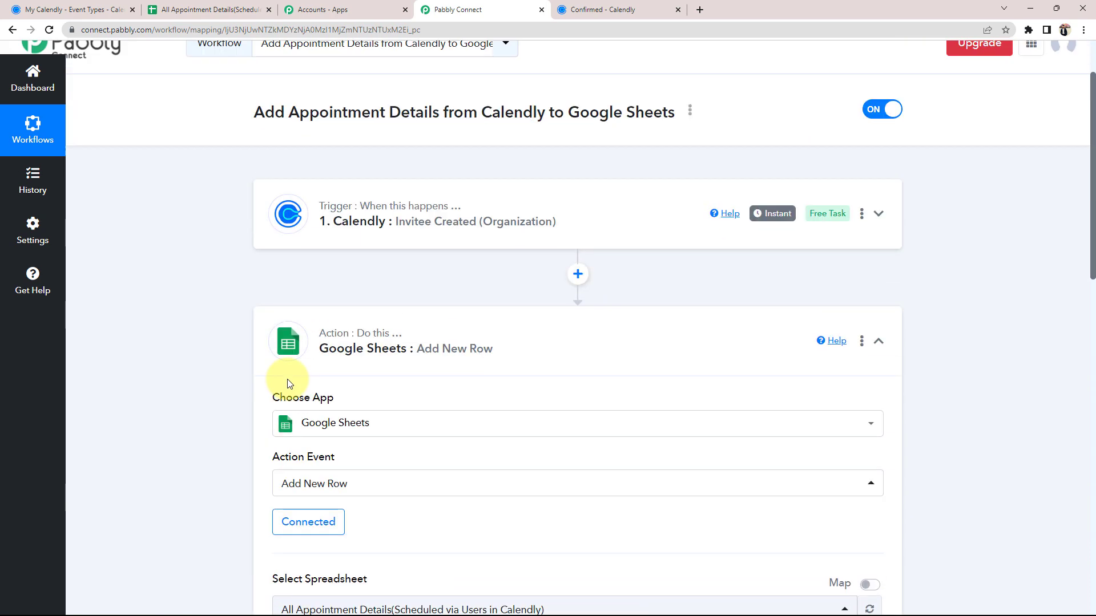
left_click(286, 219)
scroll(152, 409, "down", 10)
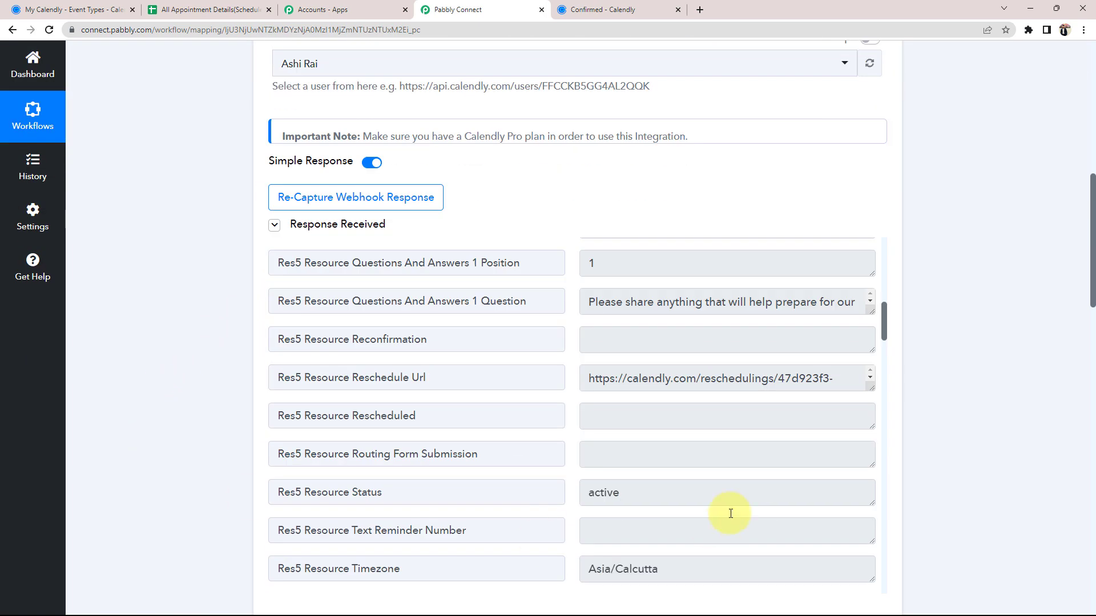
scroll(730, 514, "down", 3)
left_click(702, 404)
scroll(717, 457, "down", 6)
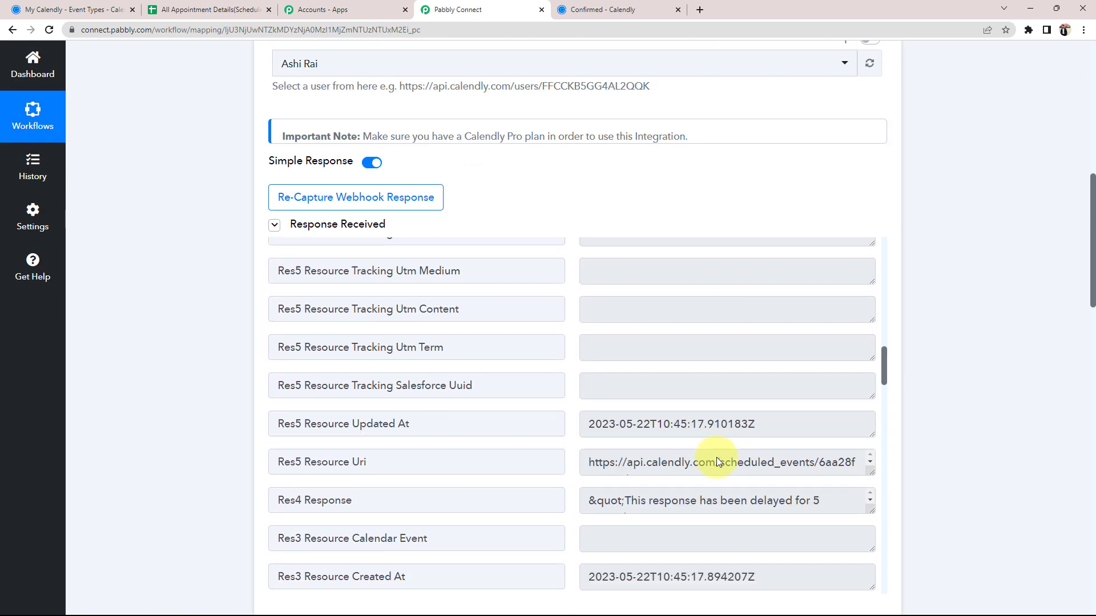
scroll(176, 464, "down", 3)
scroll(212, 473, "down", 3)
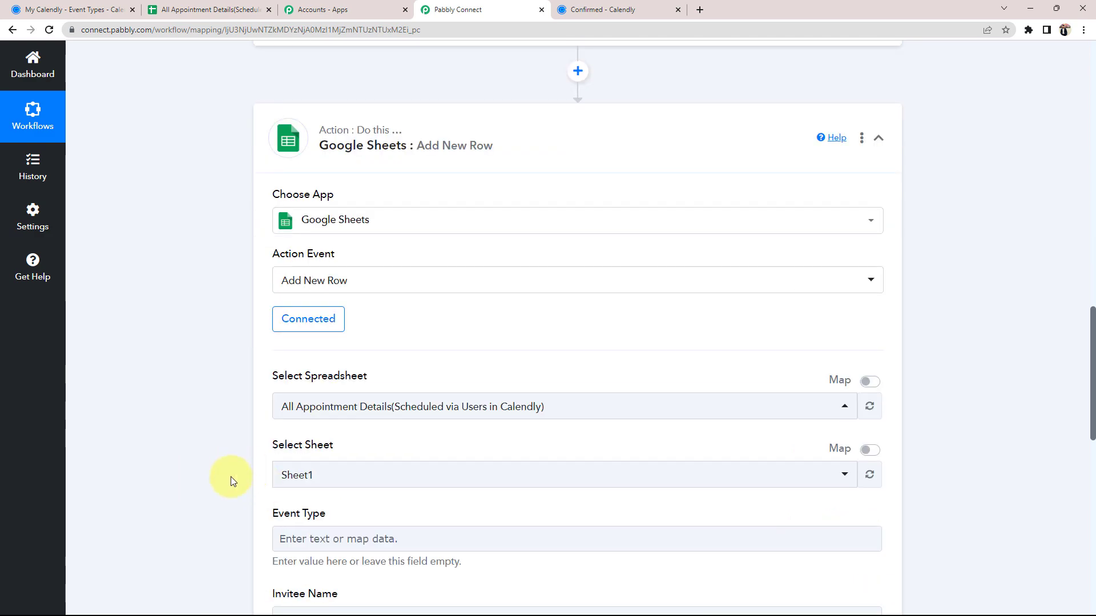
Step: Map the Google Sheets action's Event Type field to Res3 Resource Name from the Calendly trigger data
scroll(257, 479, "down", 3)
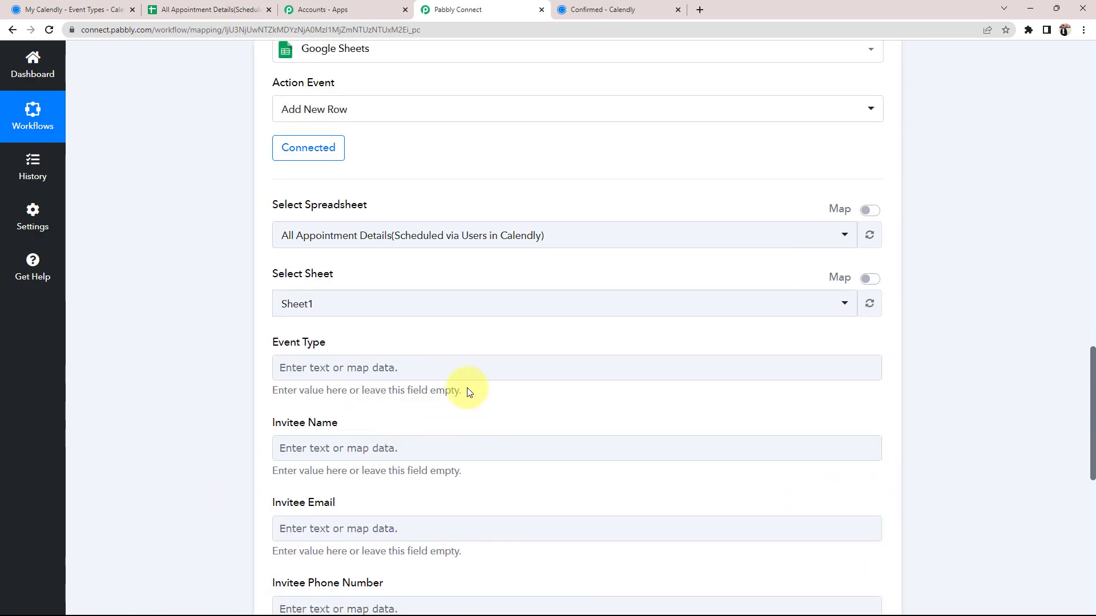
scroll(216, 392, "down", 2)
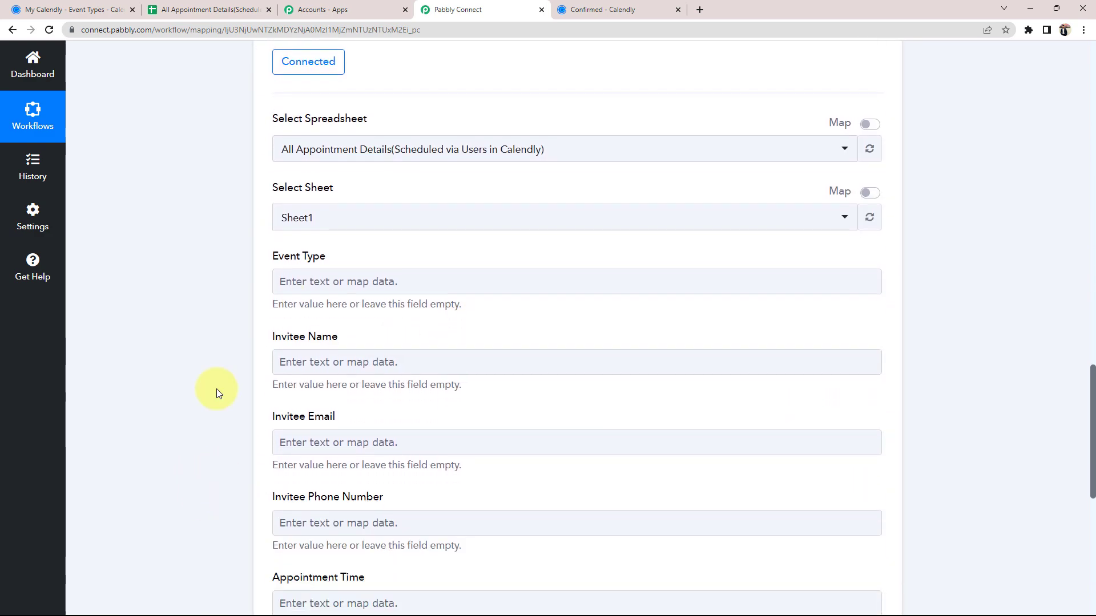
scroll(216, 393, "down", 3)
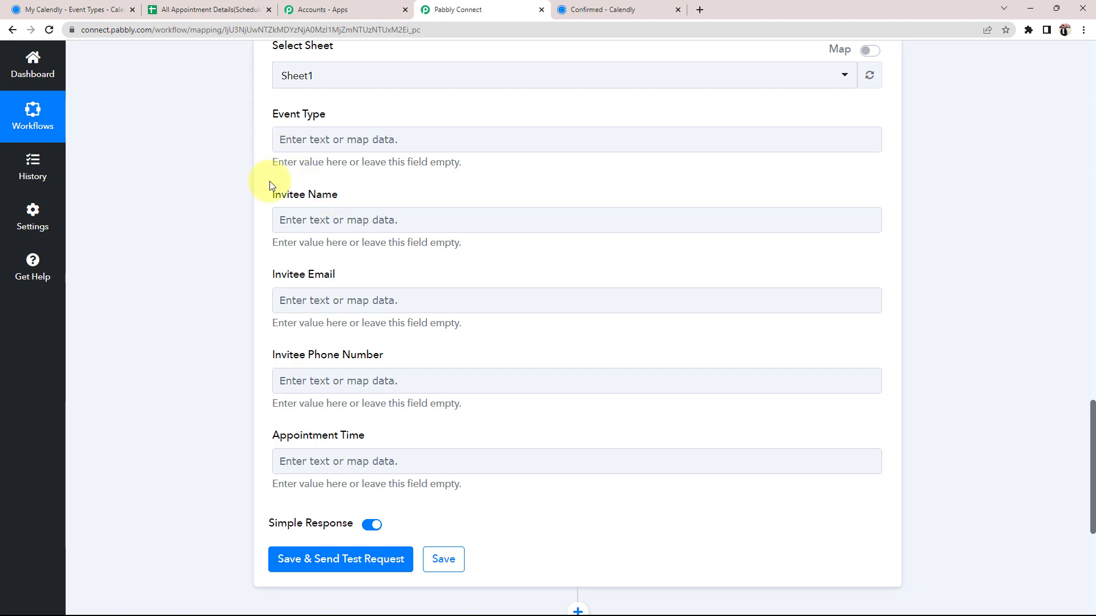
left_click(296, 142)
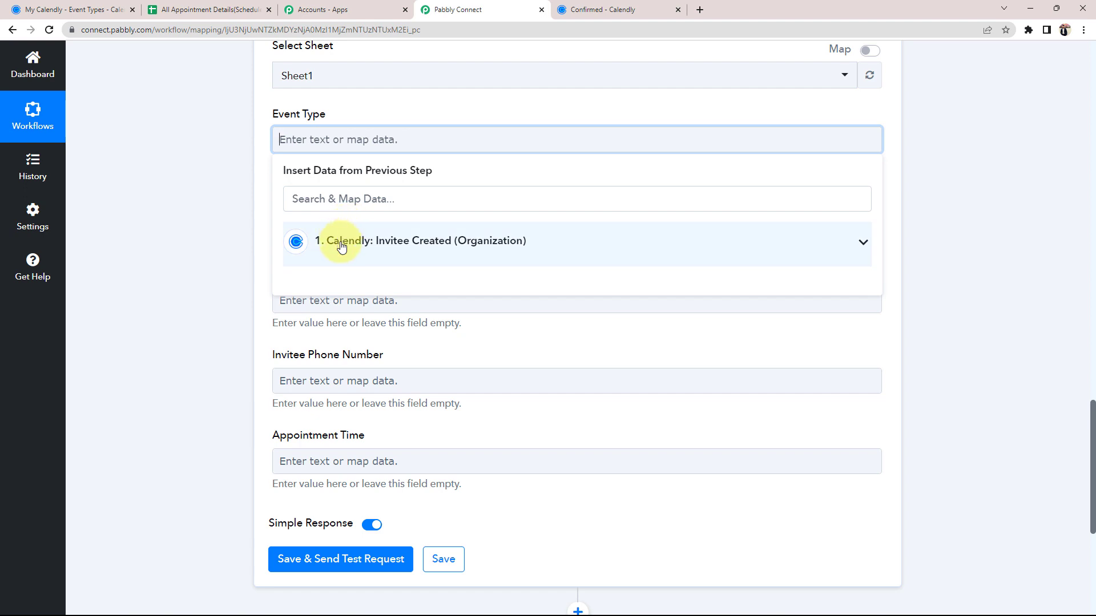
left_click(855, 244)
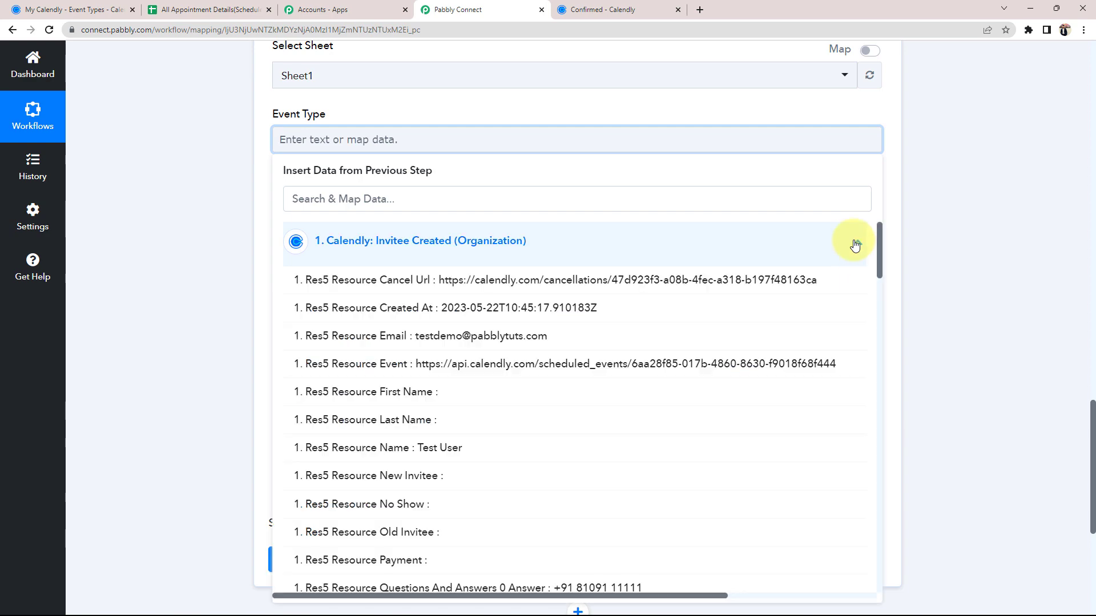
scroll(525, 436, "down", 4)
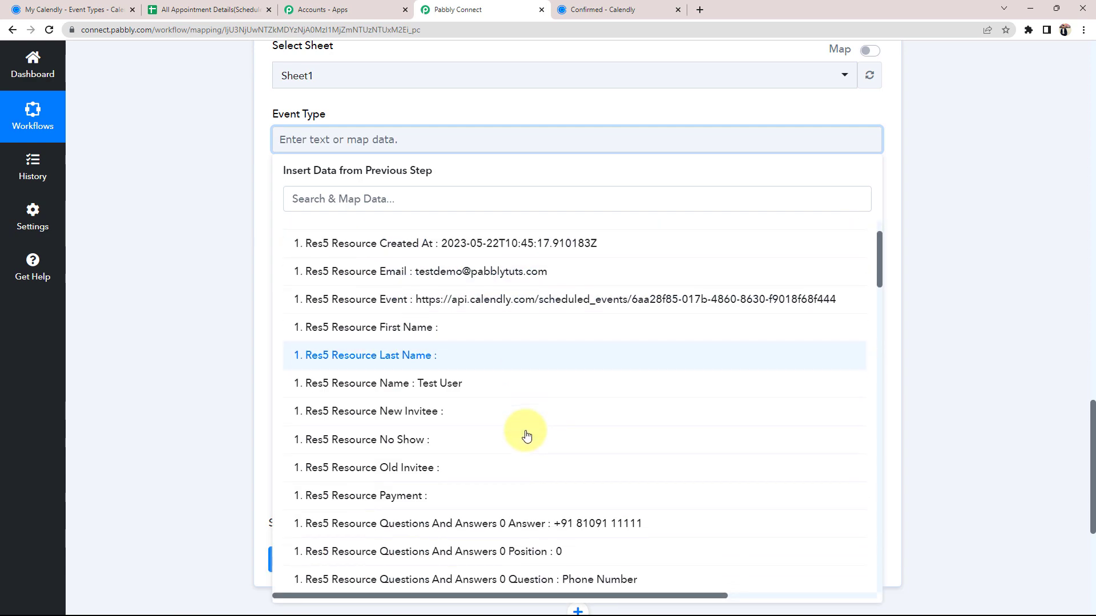
scroll(525, 436, "down", 6)
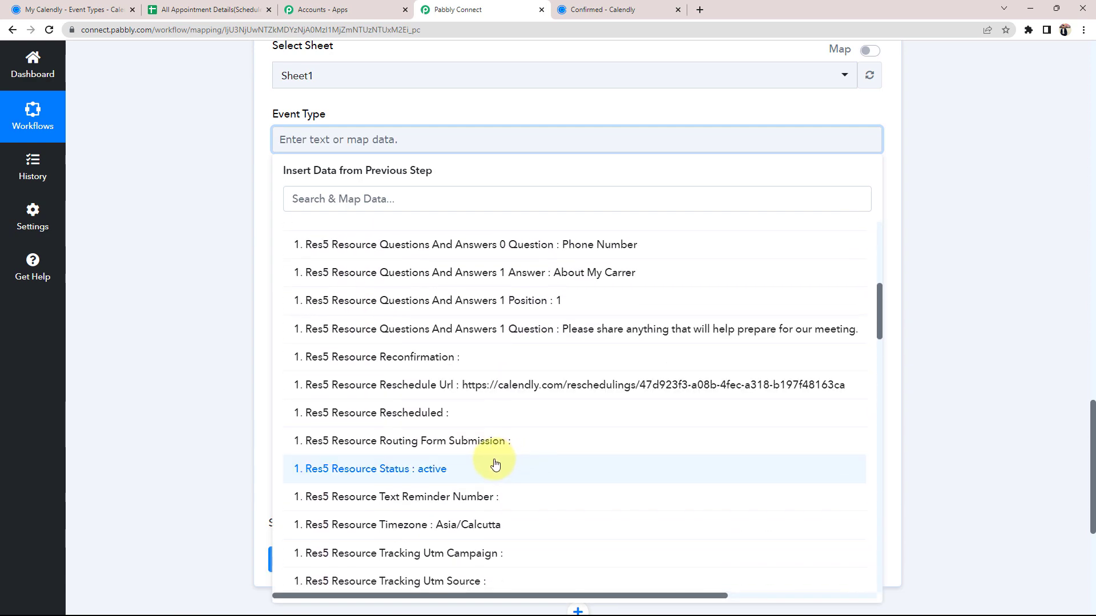
scroll(495, 465, "down", 3)
scroll(452, 460, "down", 4)
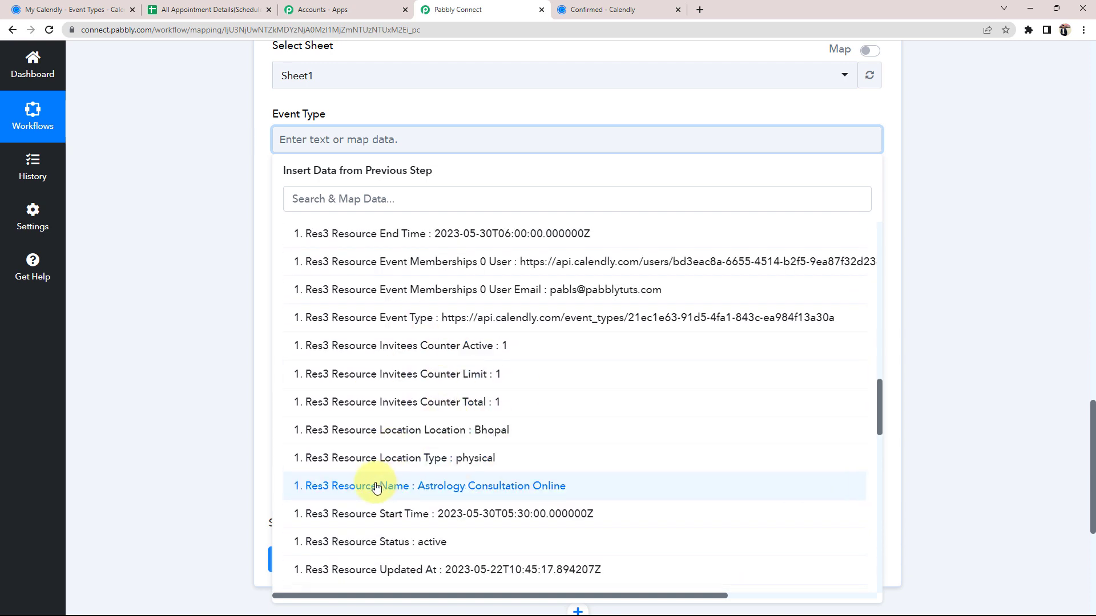
left_click(474, 488)
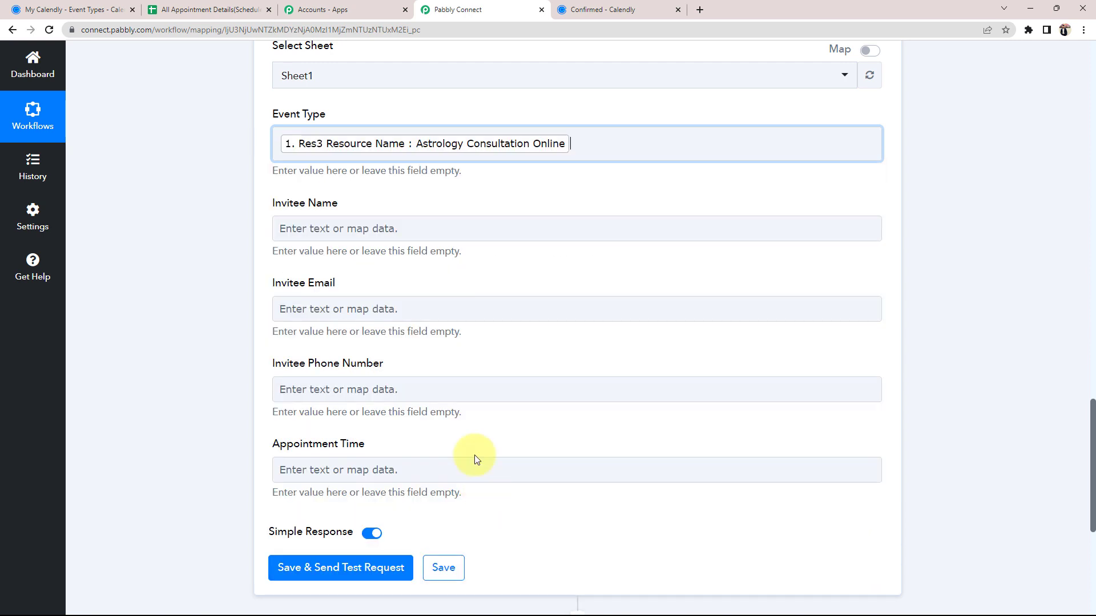
left_click(174, 302)
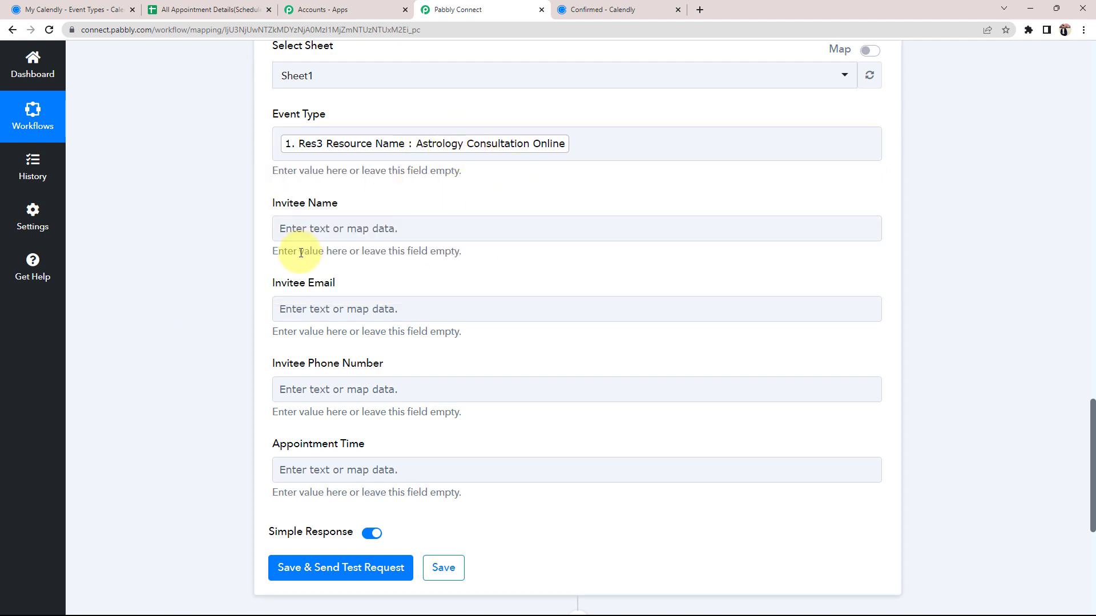
Step: Map the Invitee Name field to Res5 Resource Name from the Calendly trigger data
scroll(222, 233, "down", 1)
scroll(222, 233, "down", 2)
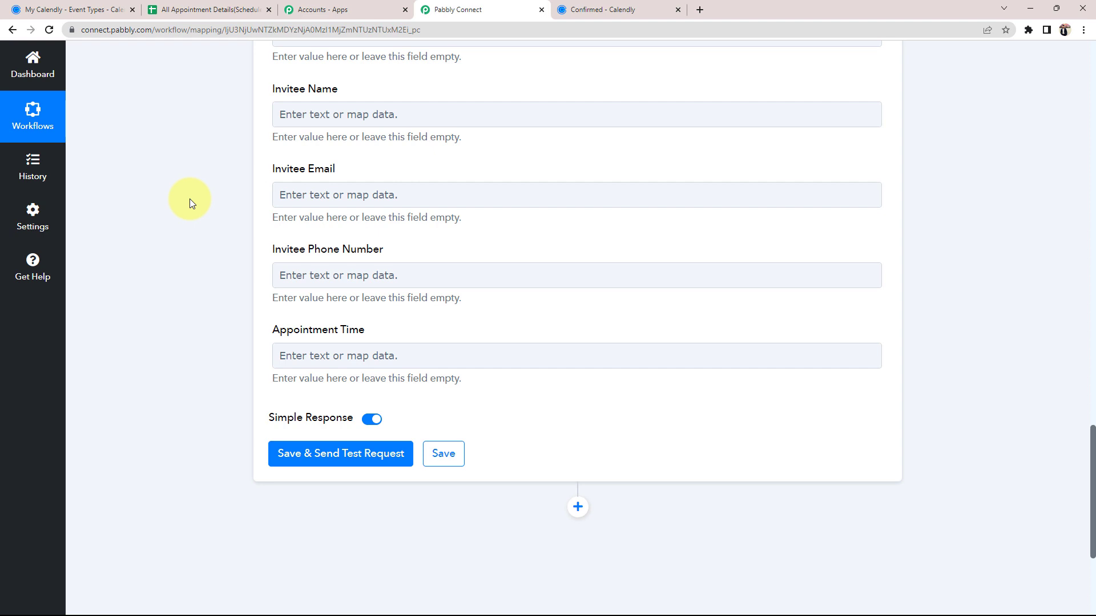
left_click(314, 115)
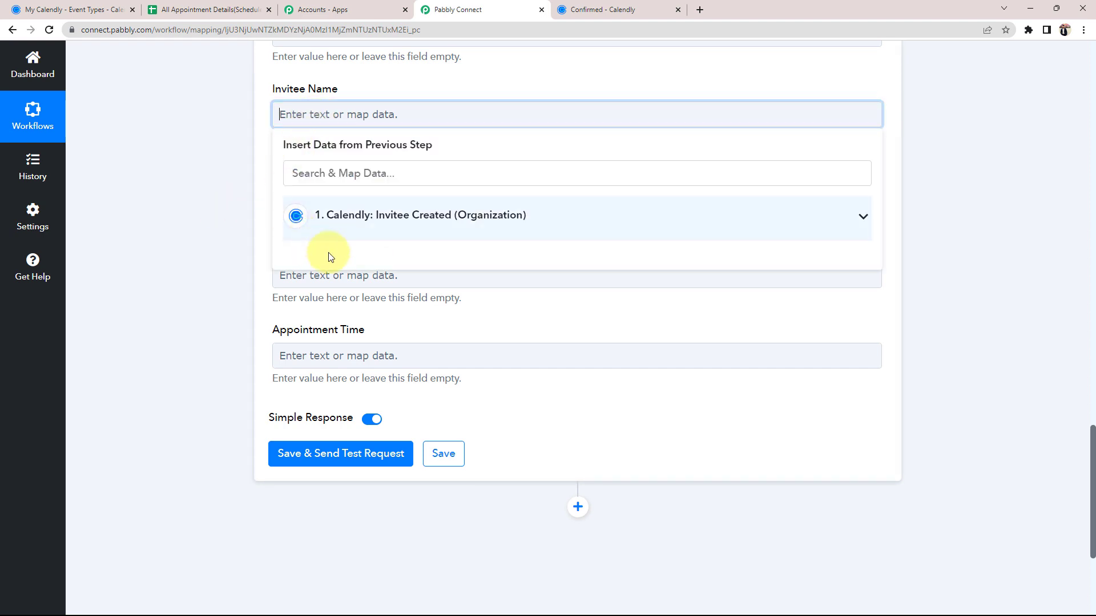
left_click(356, 227)
left_click(354, 174)
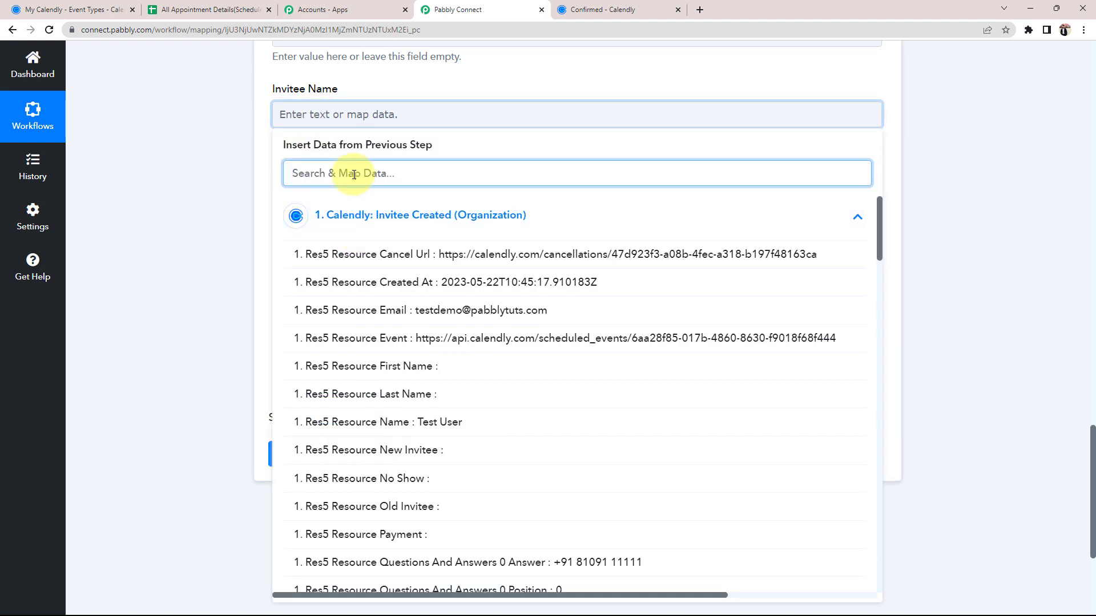
type("tes")
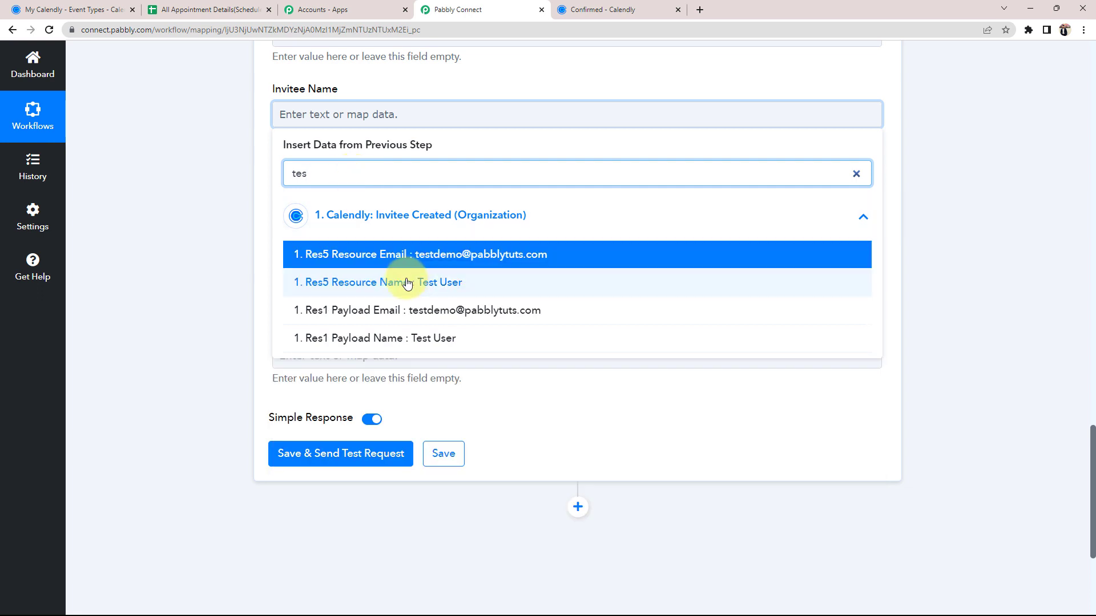
left_click(326, 282)
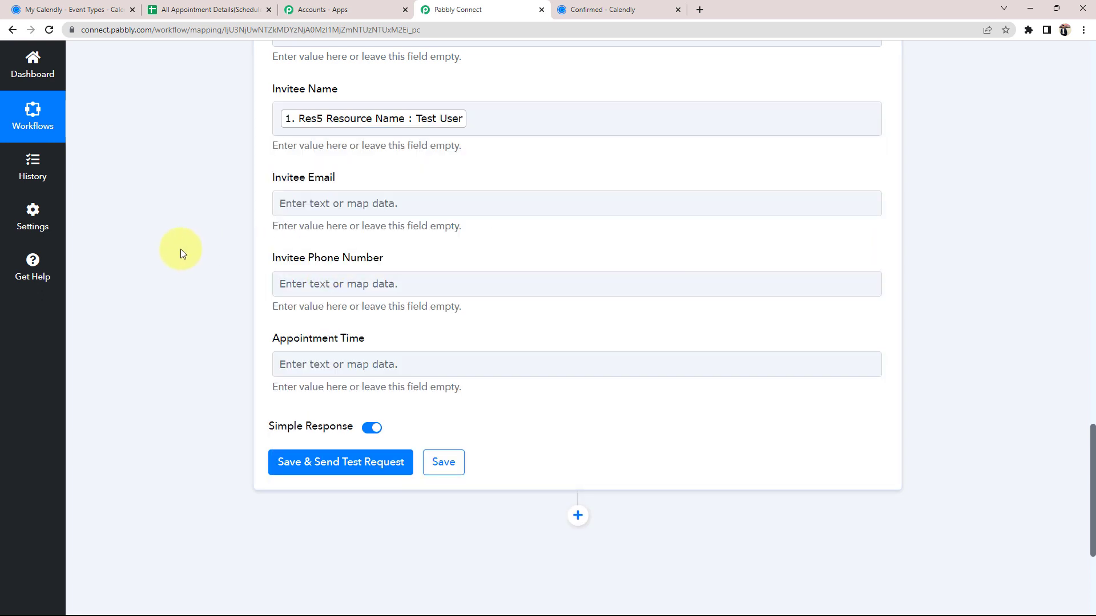
Step: Map the Invitee Email field to Res5 Resource Email from the Calendly trigger data
left_click(317, 205)
left_click(308, 256)
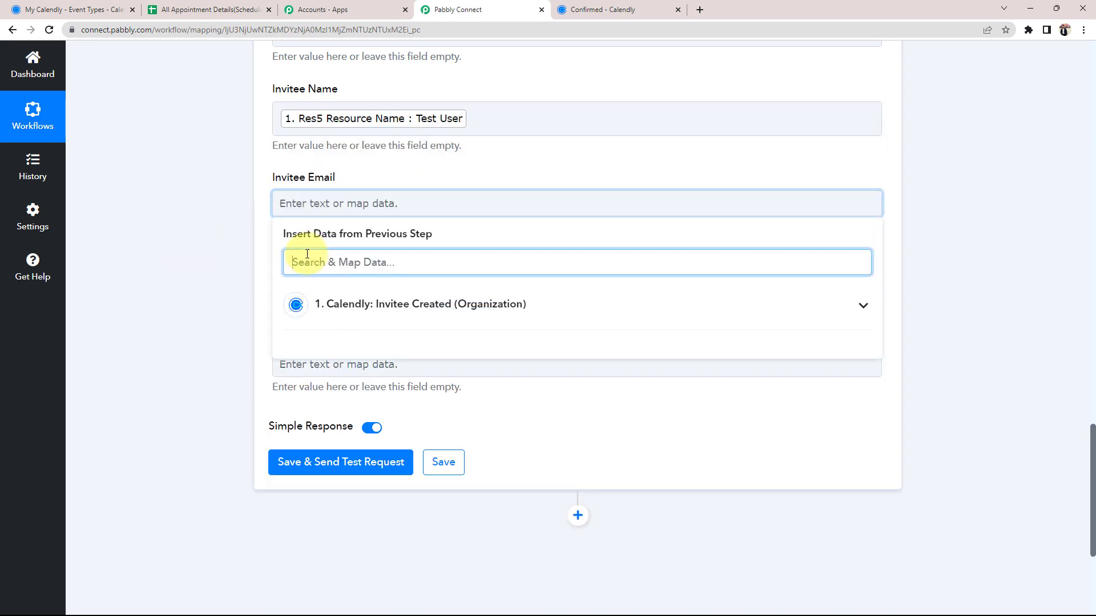
type("@")
left_click(376, 344)
left_click(171, 261)
Step: Map the Invitee Phone Number field to Res5 Resource Questions And Answers 0 Answer from the Calendly data
scroll(169, 261, "down", 1)
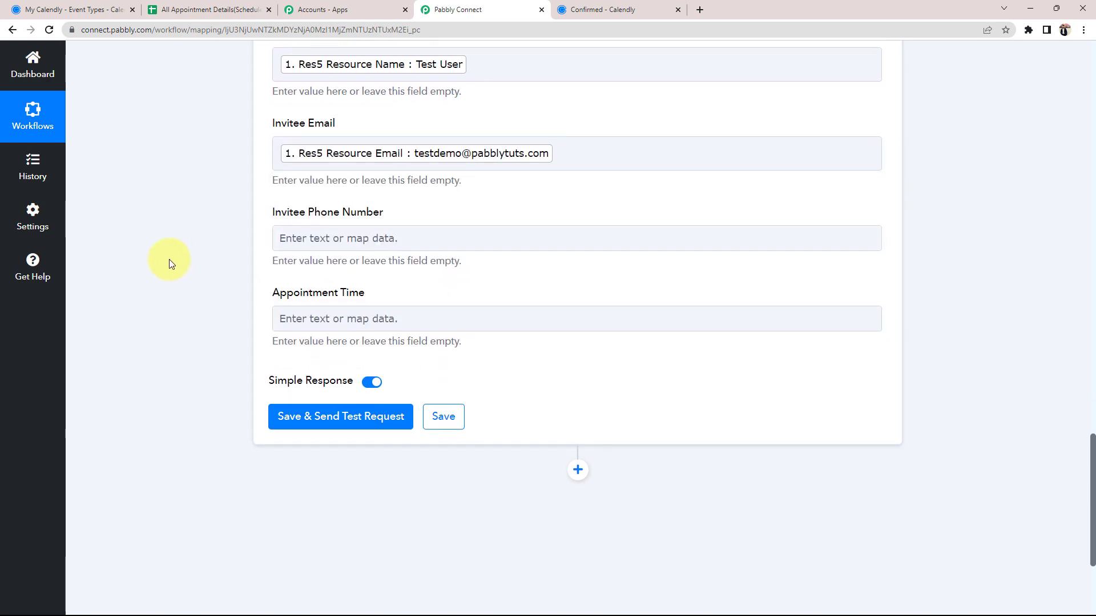
left_click(361, 237)
left_click(382, 304)
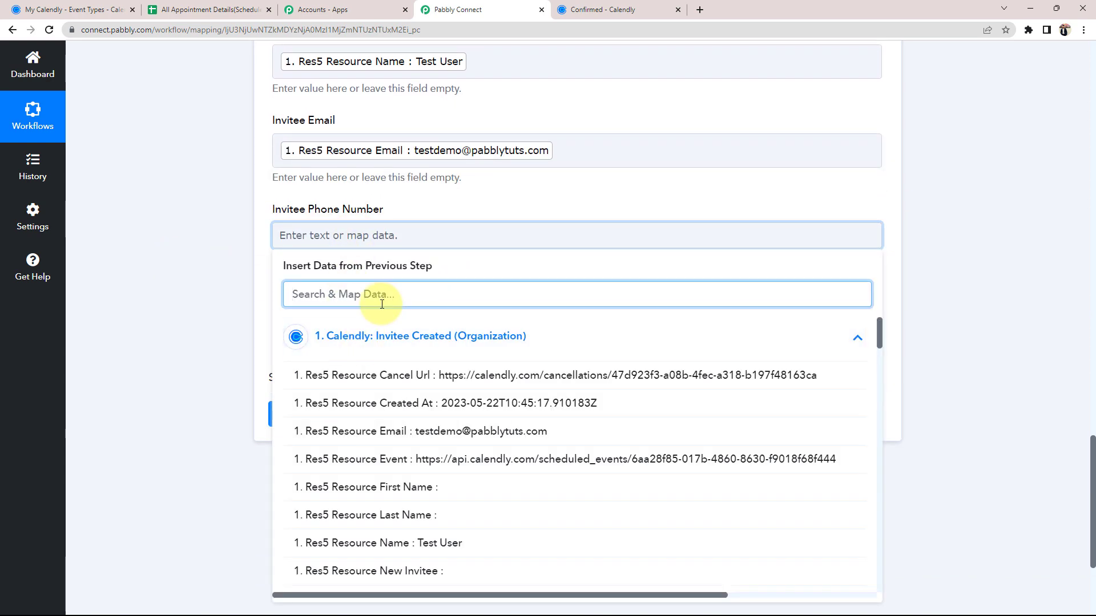
type("810")
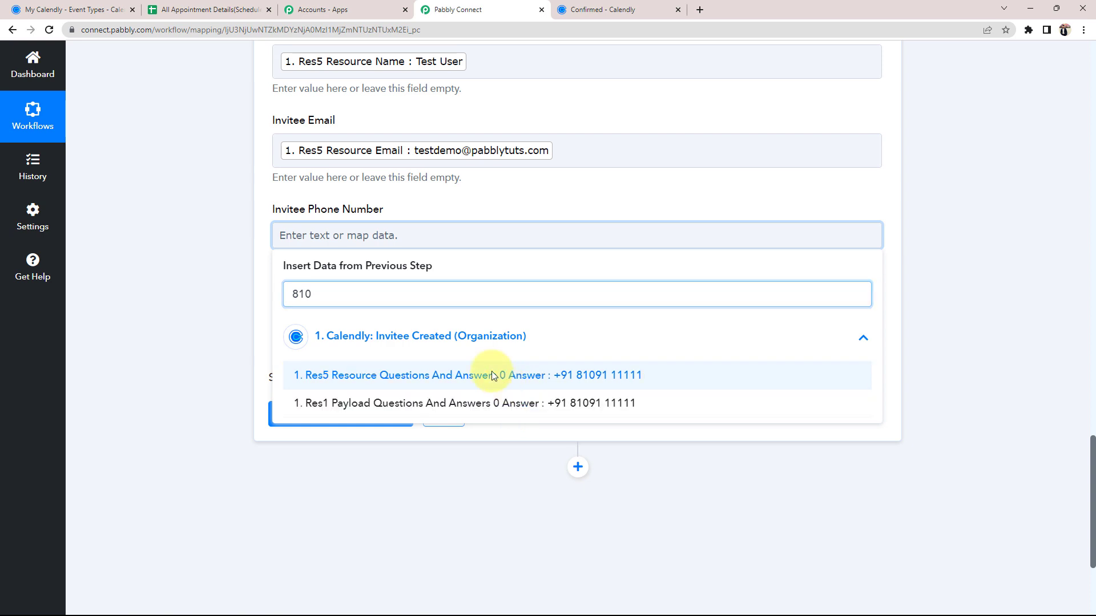
left_click(493, 376)
left_click(207, 239)
Step: Map the Appointment Time field to Res3 Resource Start Time from the Calendly trigger data
scroll(237, 277, "down", 1)
left_click(296, 267)
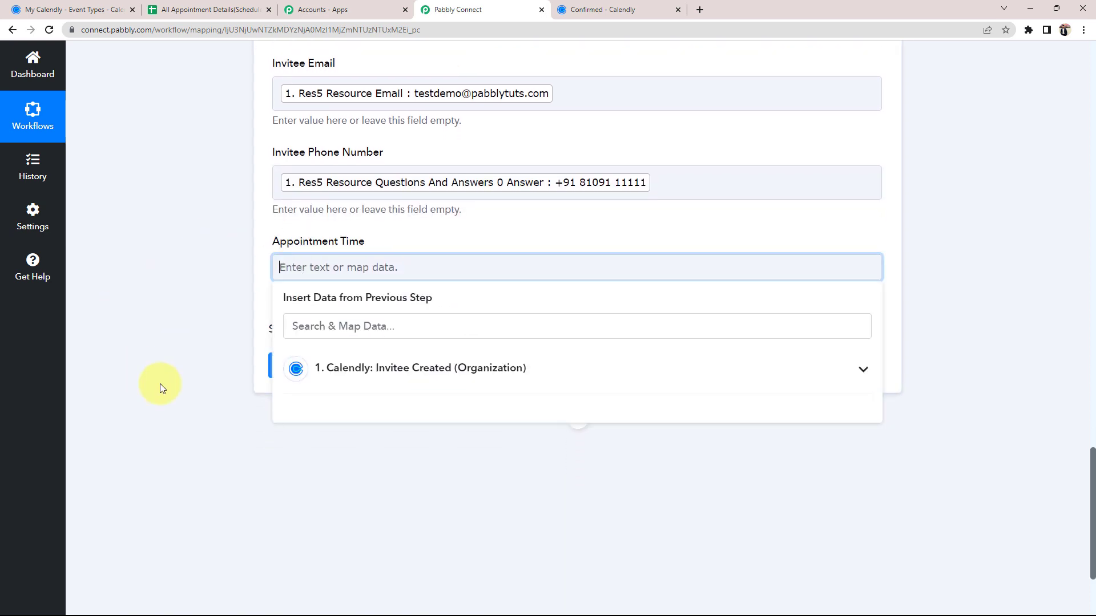
scroll(280, 340, "down", 1)
left_click(375, 315)
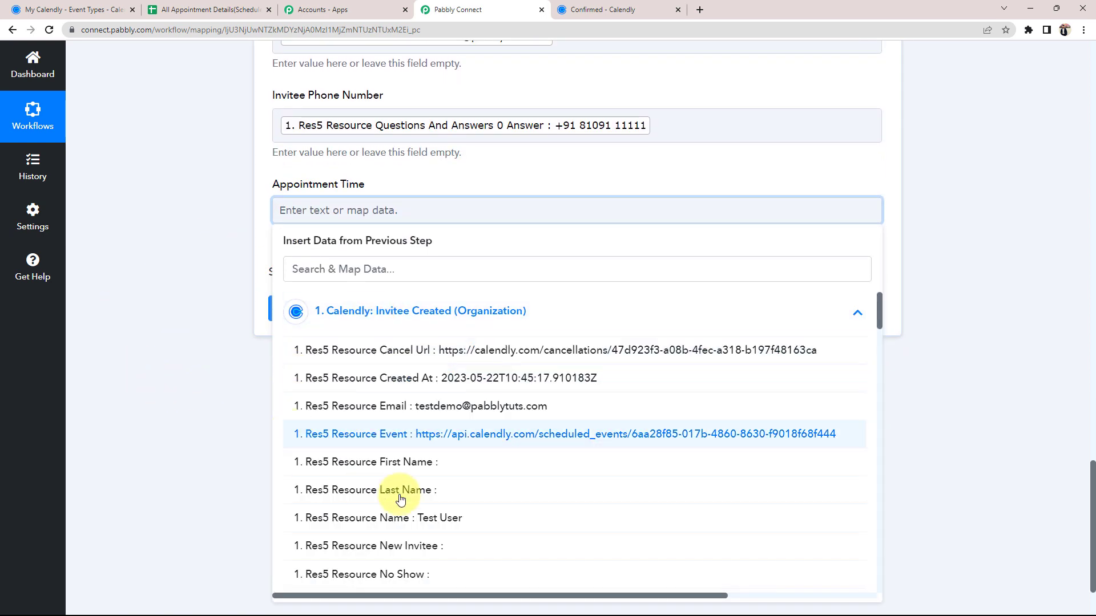
scroll(428, 430, "down", 3)
scroll(429, 427, "down", 5)
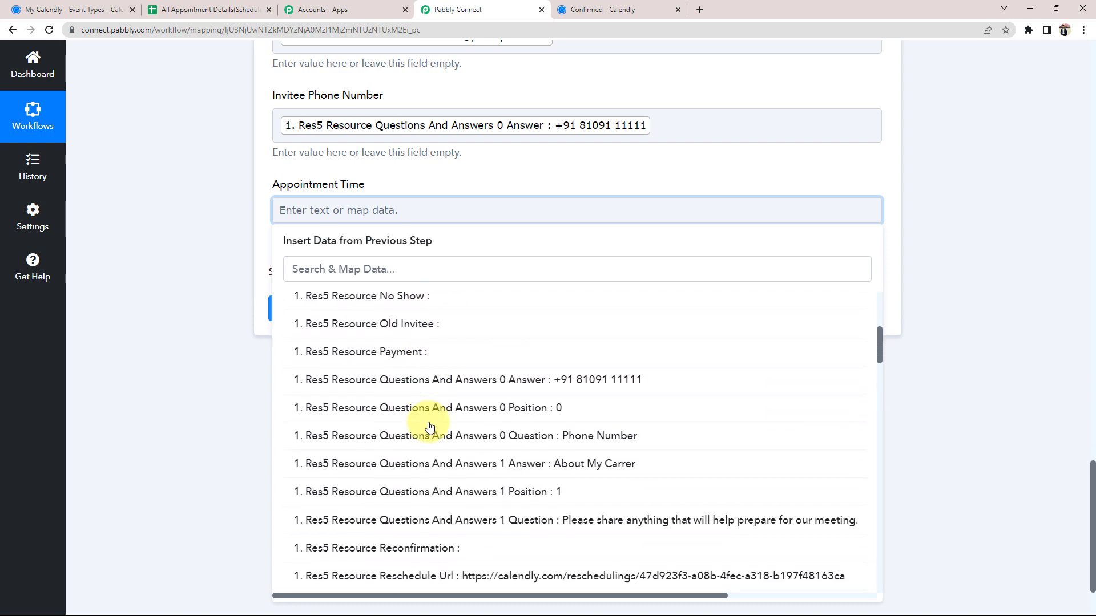
scroll(430, 427, "down", 10)
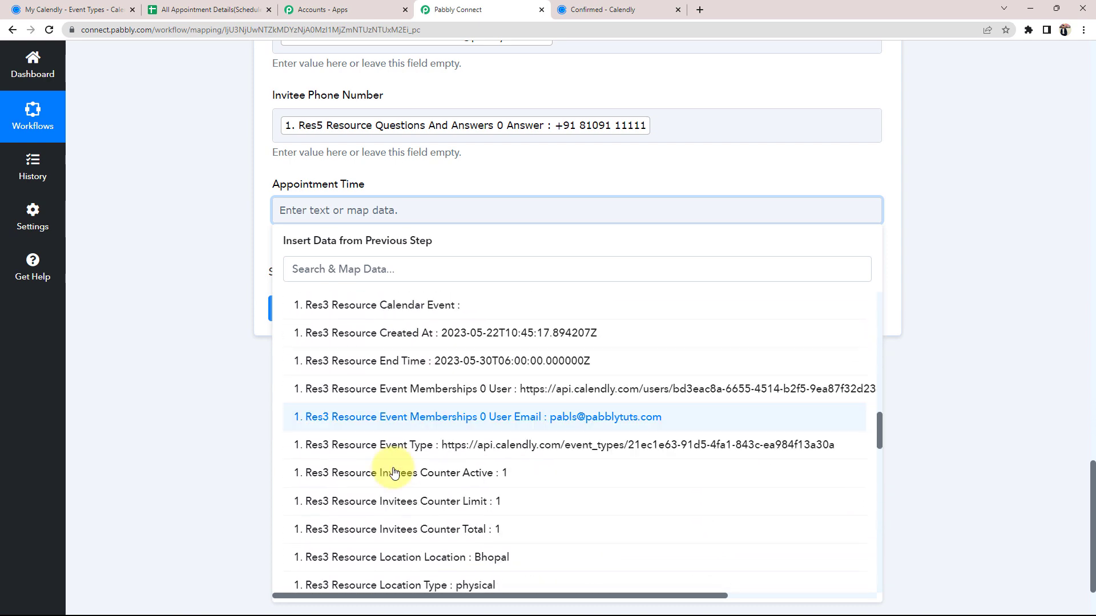
left_click(399, 421)
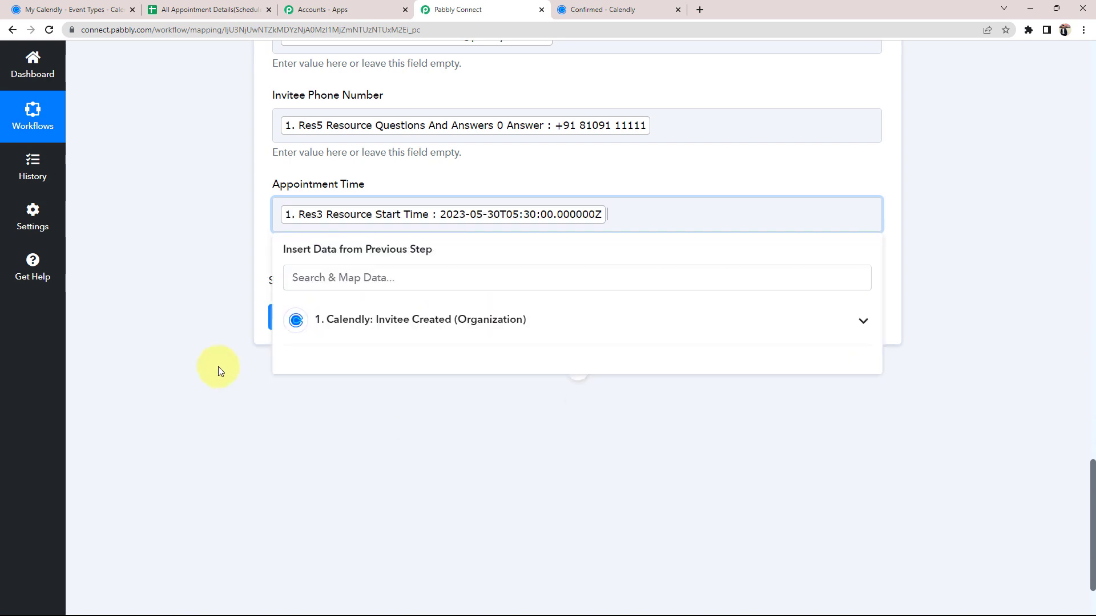
left_click(218, 368)
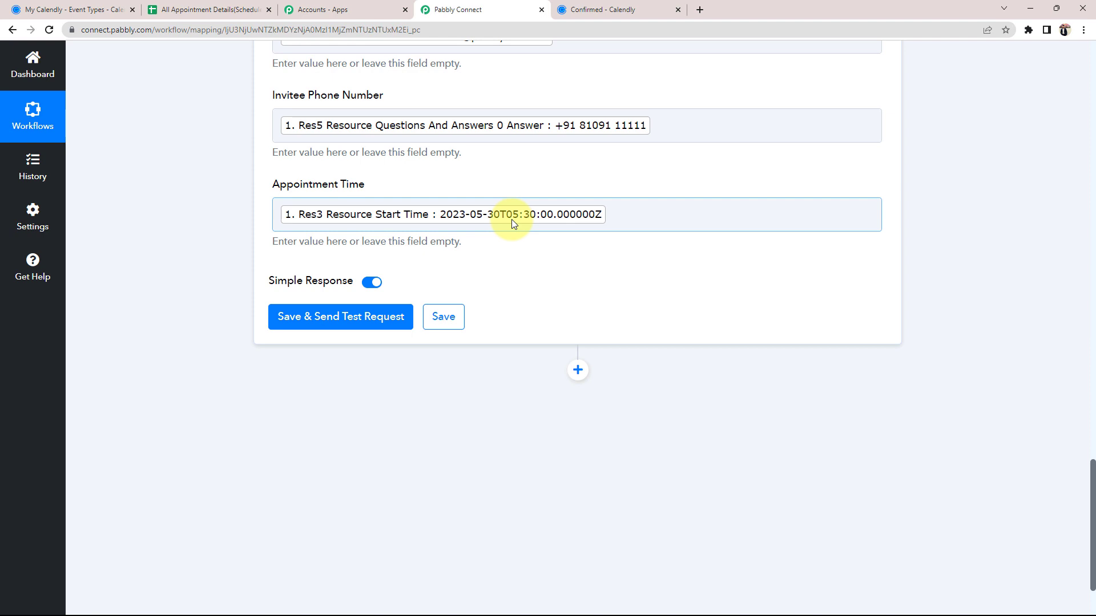
Step: Check the completed field mappings against the column headers in the appointment details spreadsheet
scroll(276, 342, "up", 3)
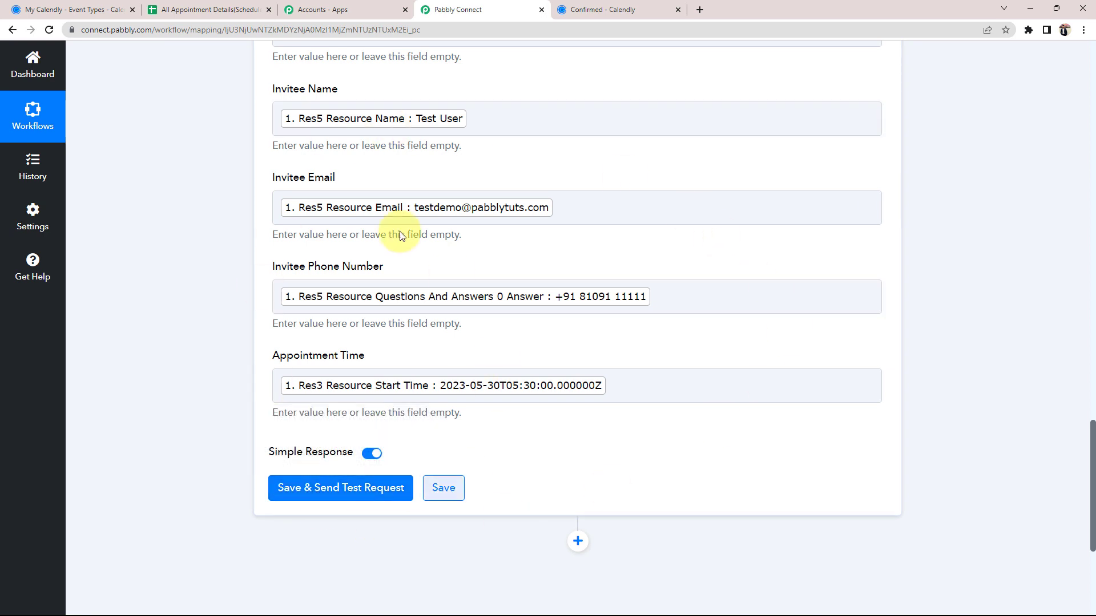
left_click(206, 4)
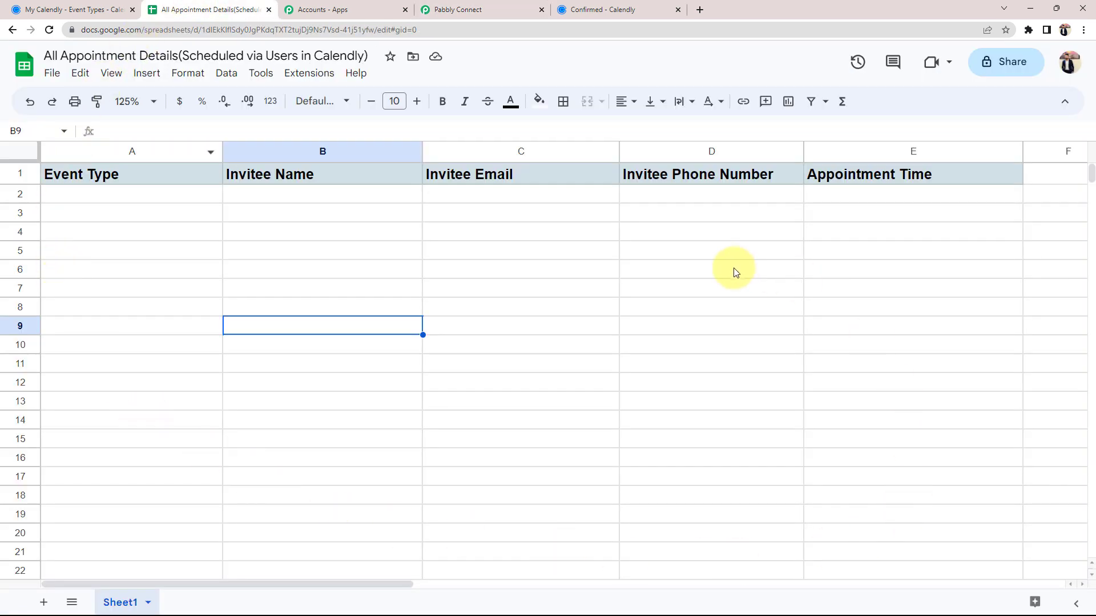
left_click(455, 9)
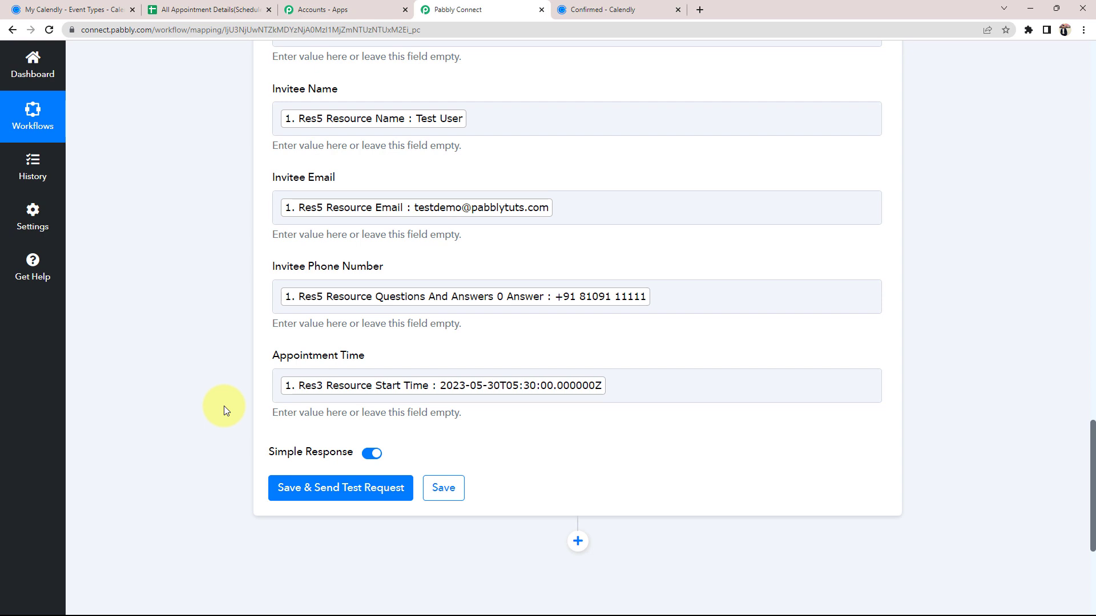
scroll(437, 232, "up", 1)
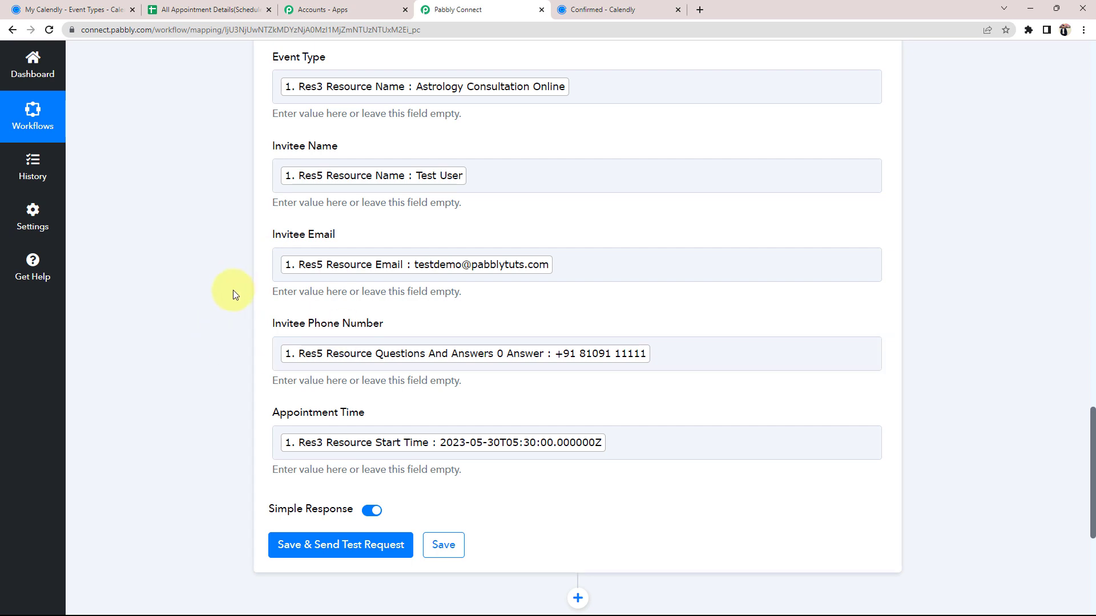
Step: Save the Google Sheets Add New Row action, send a test request, and view the response received
left_click(293, 548)
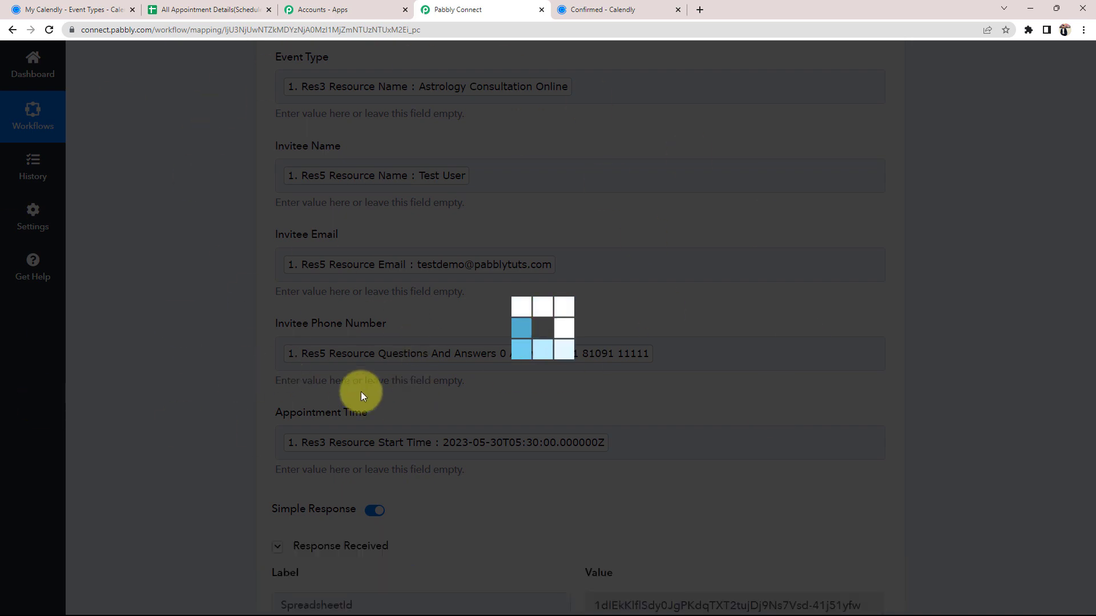
scroll(350, 385, "down", 2)
scroll(254, 456, "down", 4)
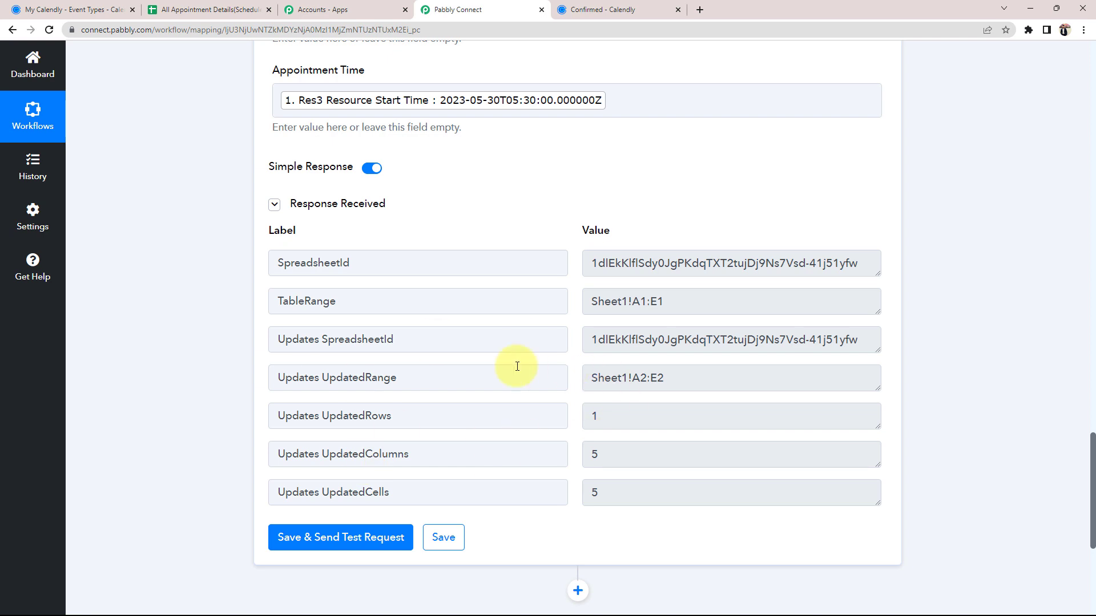
Step: Review the mapped fields against the test response, and check the test row in the All Appointment Details spreadsheet
scroll(300, 364, "up", 3)
scroll(300, 365, "up", 3)
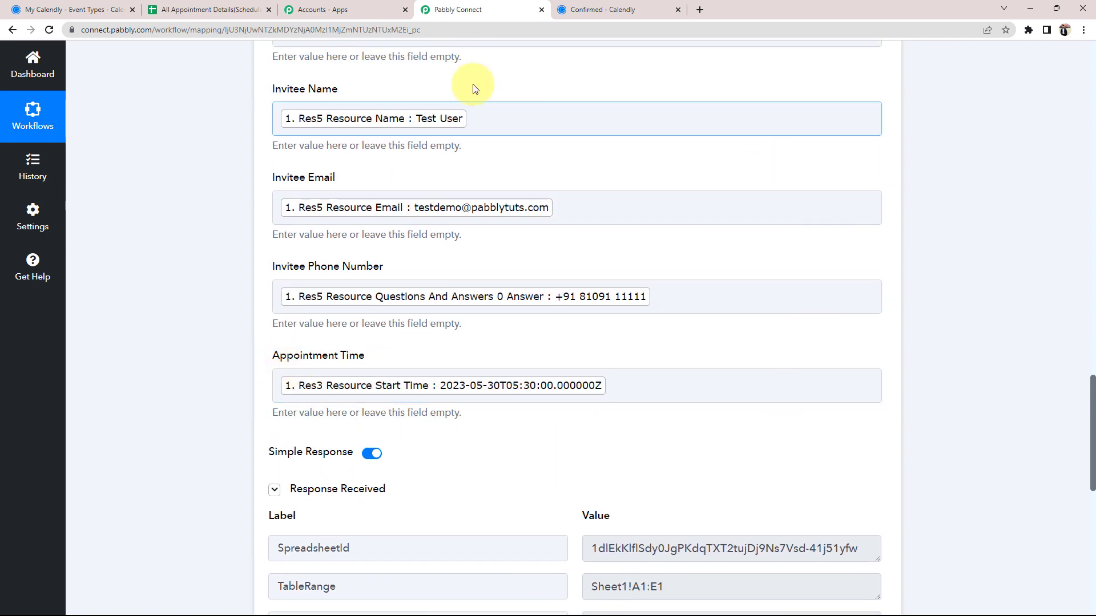
scroll(157, 433, "down", 1)
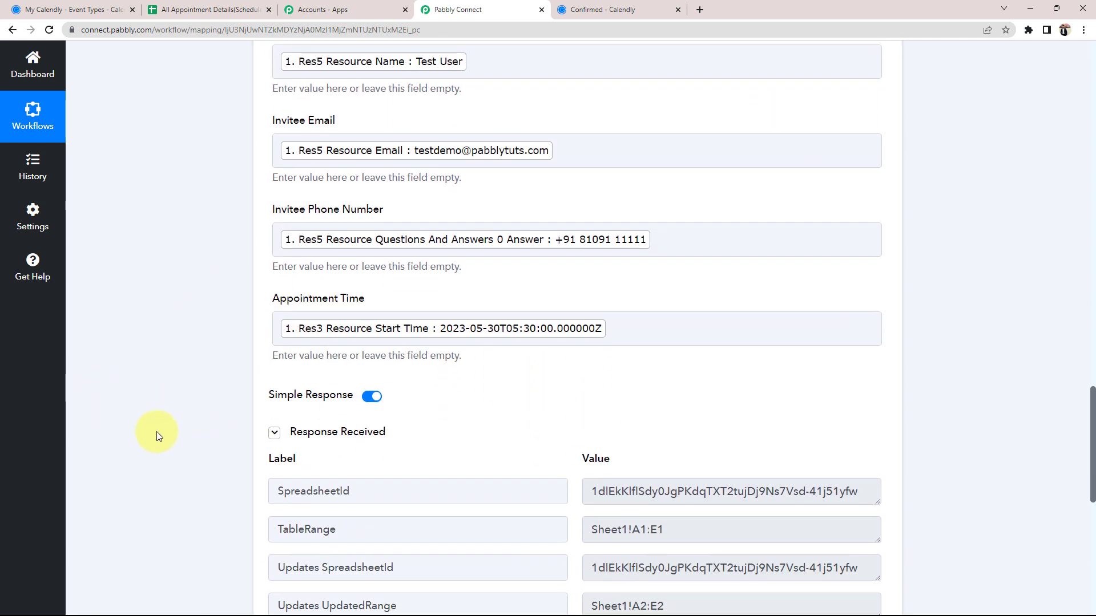
scroll(157, 435, "down", 1)
scroll(159, 436, "down", 1)
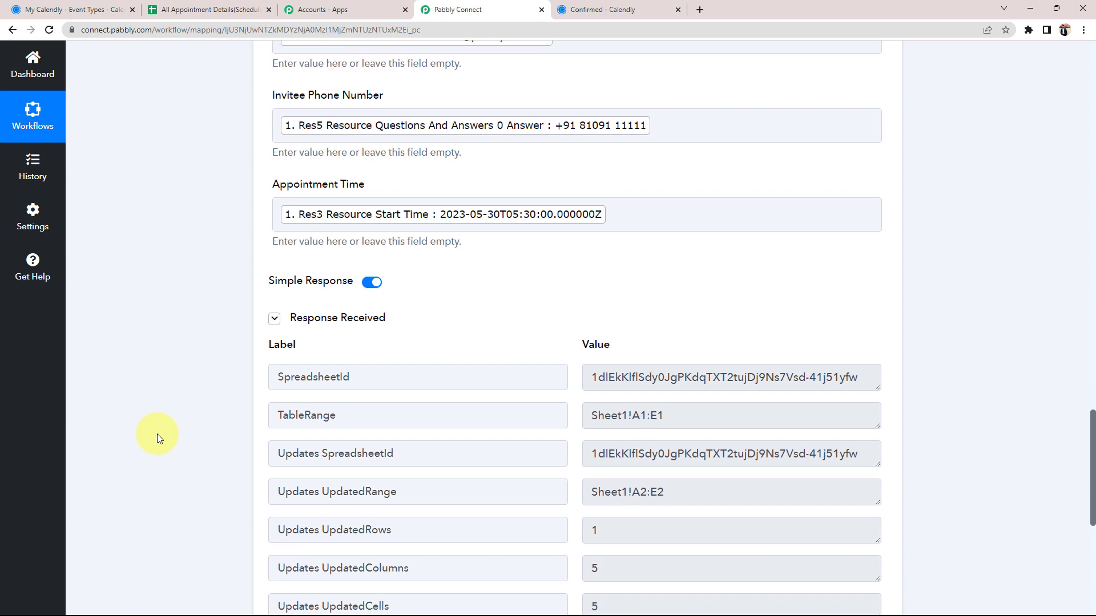
scroll(158, 437, "down", 1)
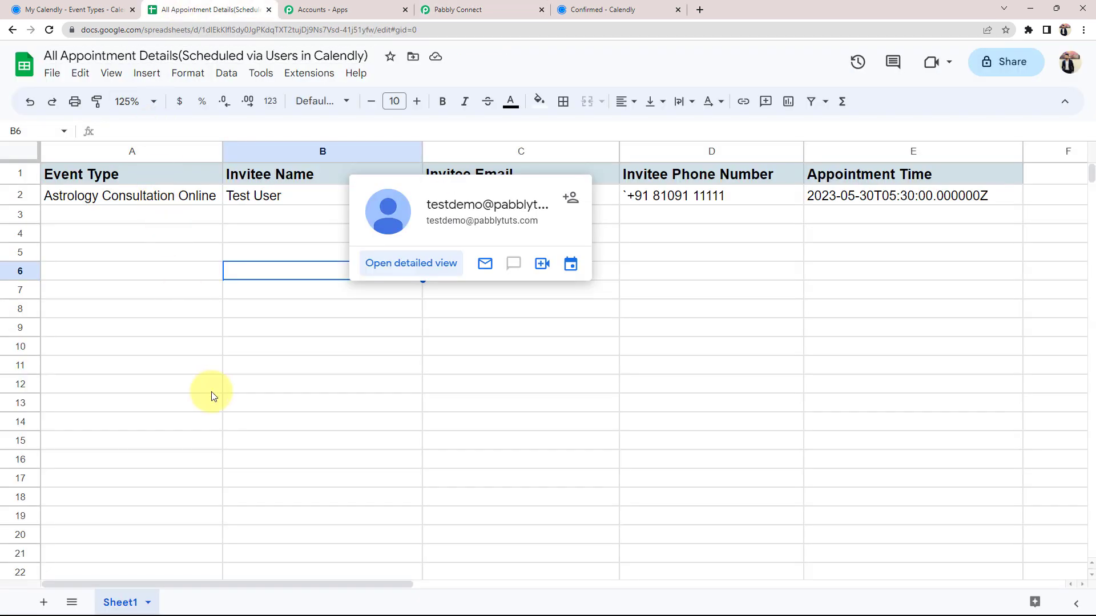
left_click(213, 389)
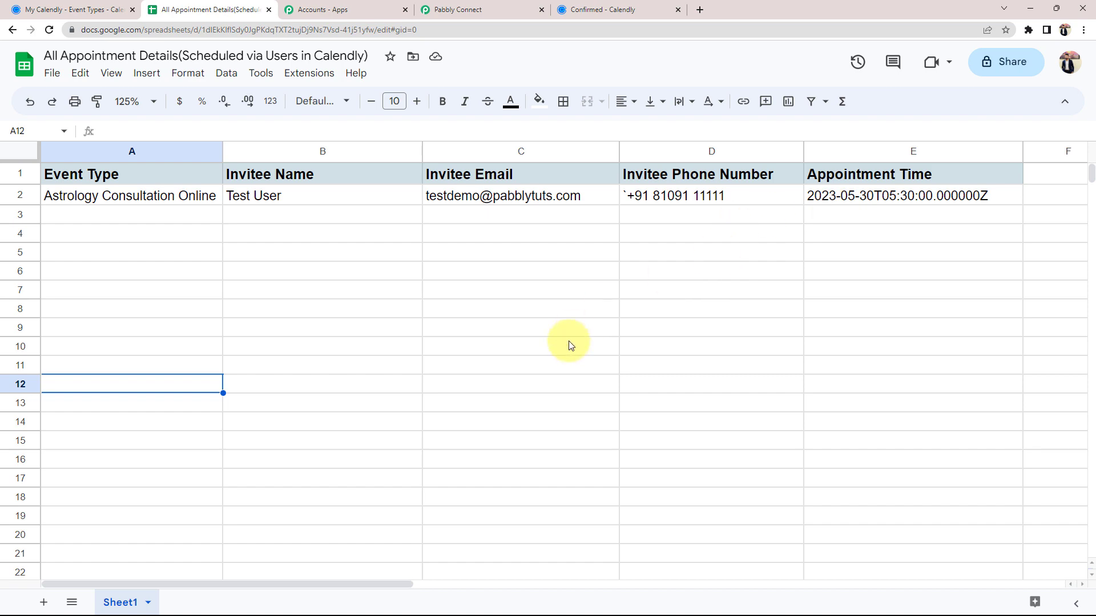
Step: Return to the Pabbly Connect workflow and collapse the Google Sheets action and the Calendly trigger
left_click(487, 9)
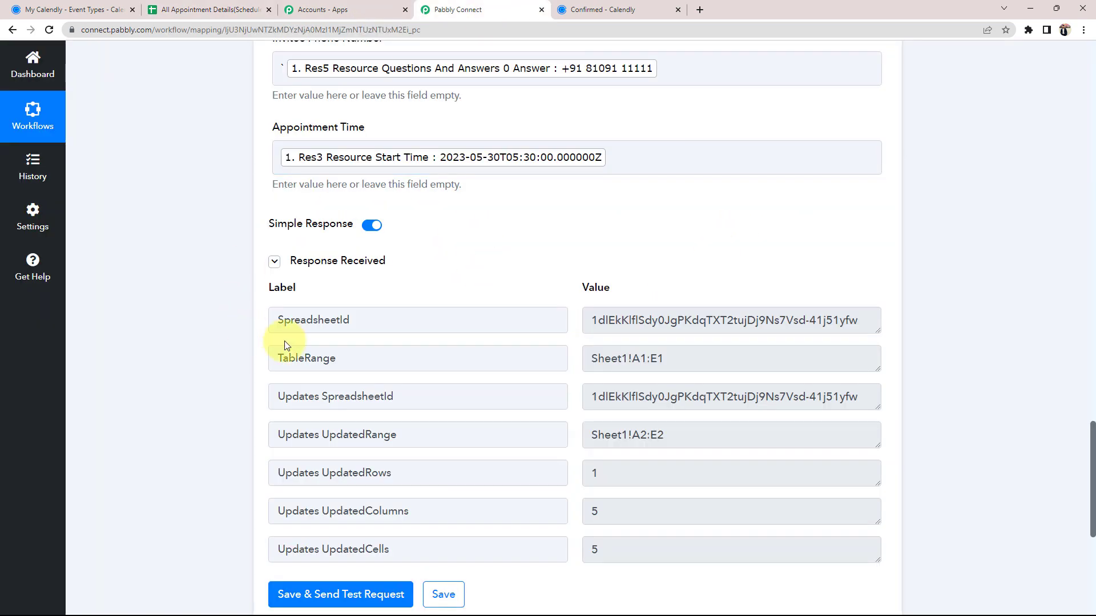
scroll(285, 345, "up", 15)
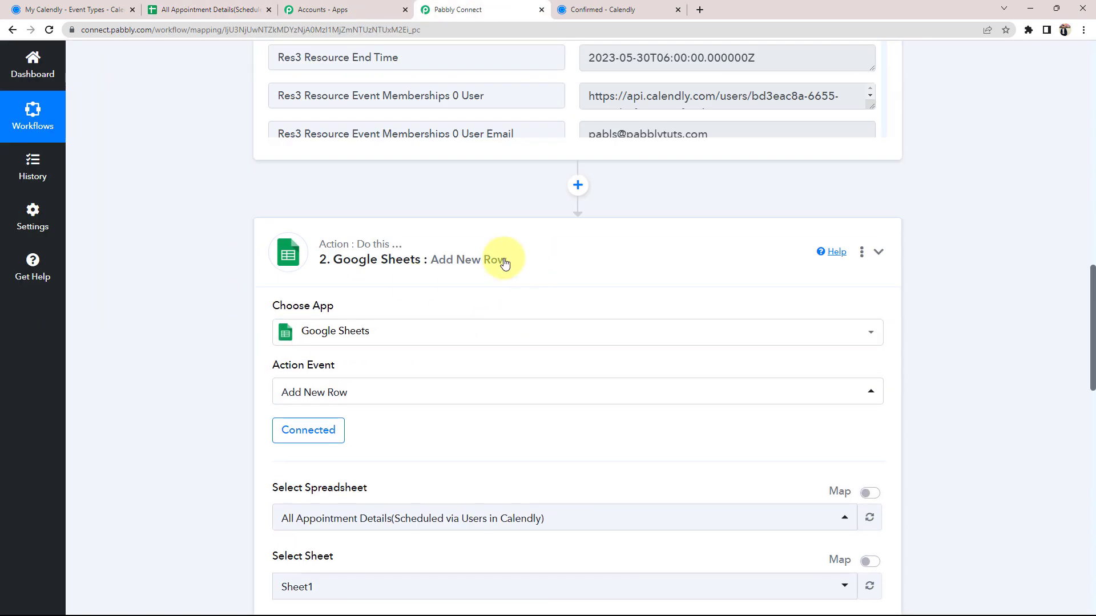
left_click(504, 261)
scroll(164, 386, "up", 15)
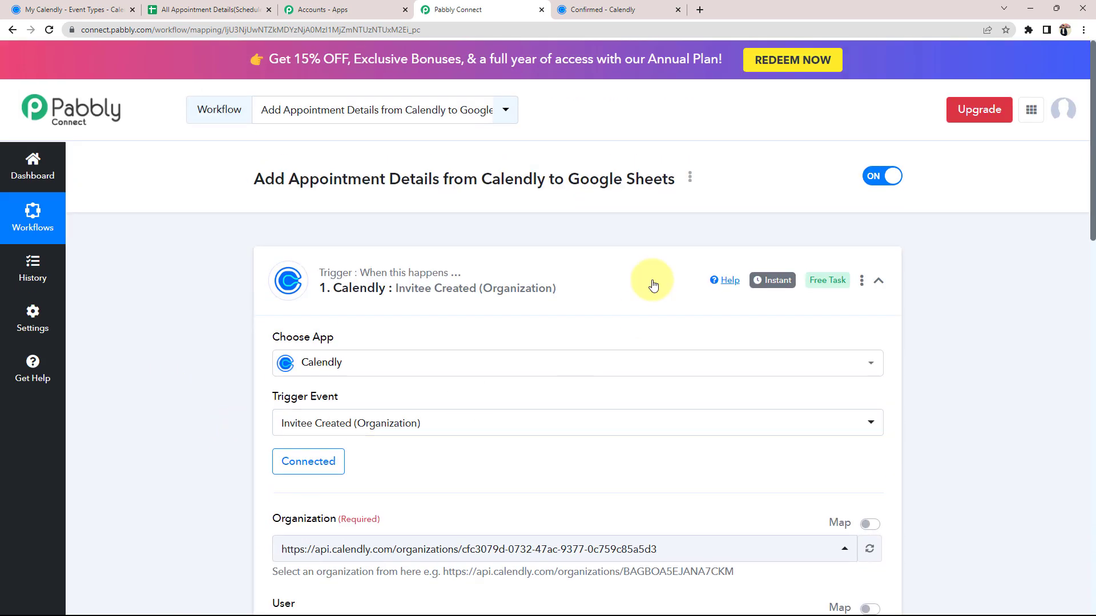
left_click(654, 285)
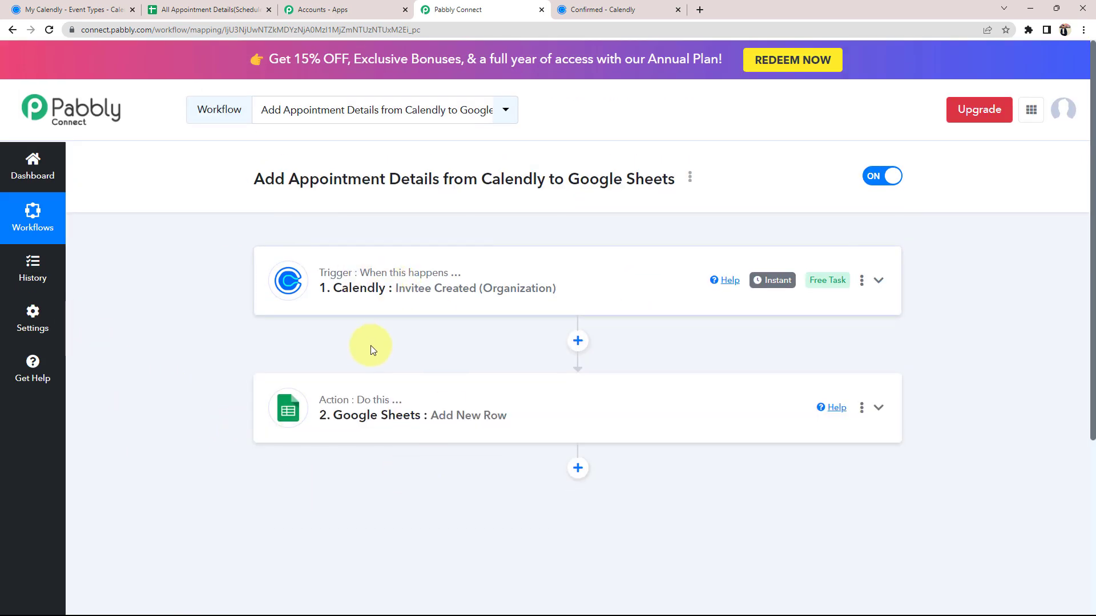